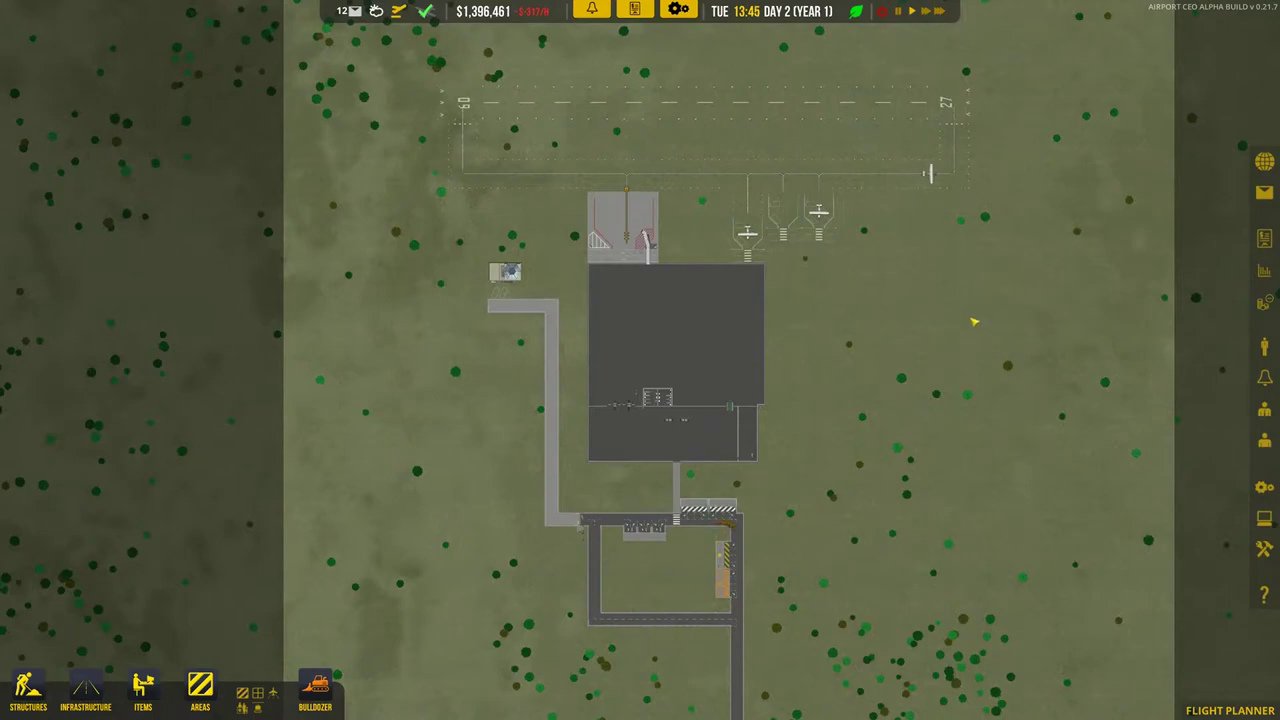
Step: Look over the locked land around the airport and return to the terminal and runway area
key("a")
key("w")
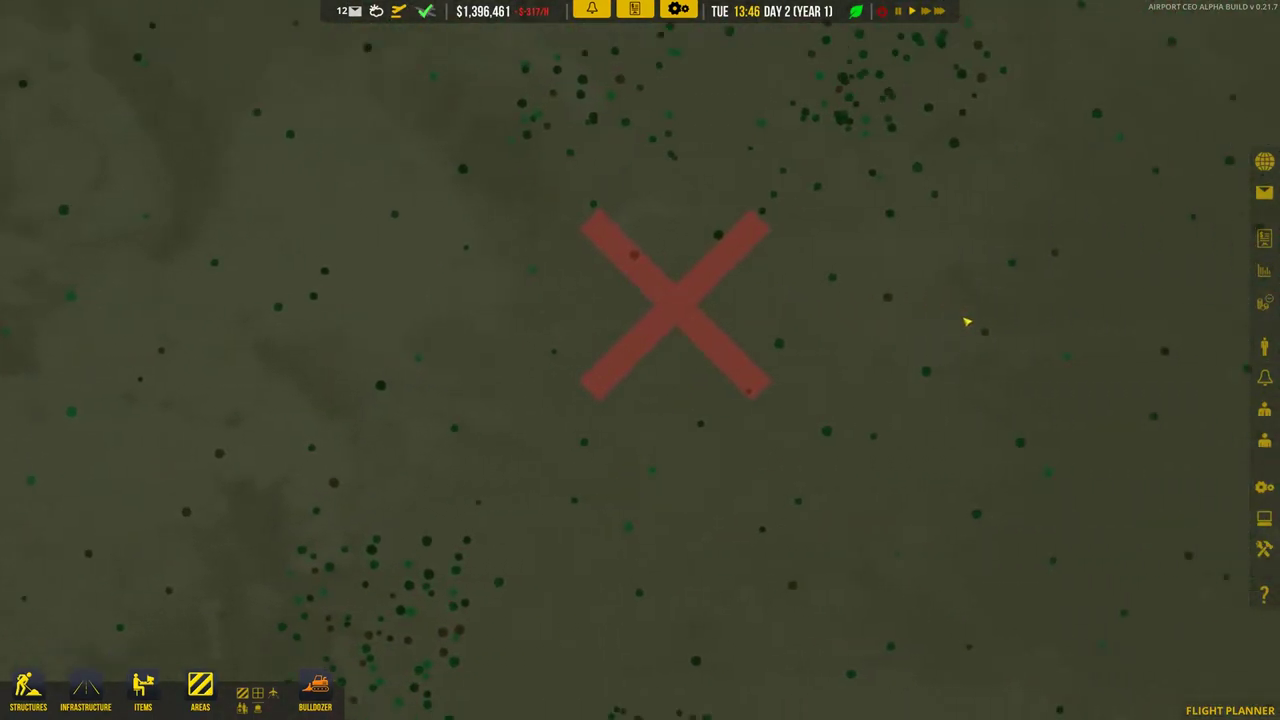
key("s")
key("d")
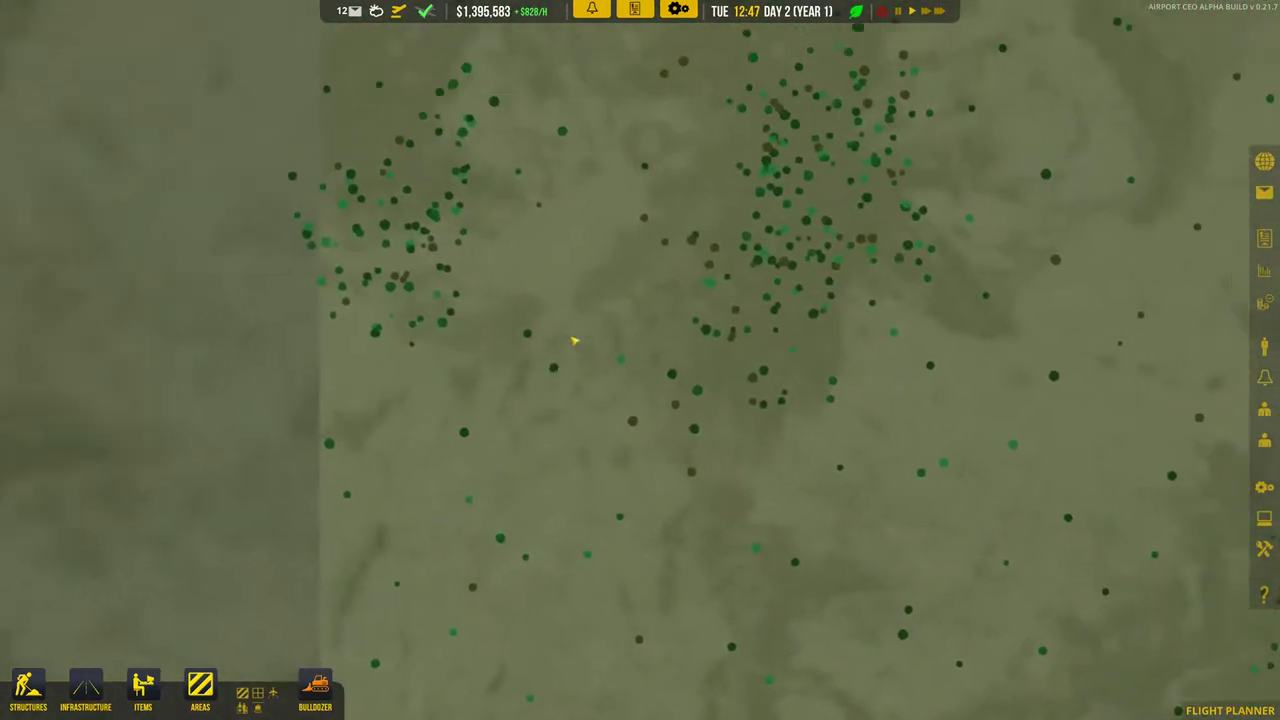
key("w")
key("a")
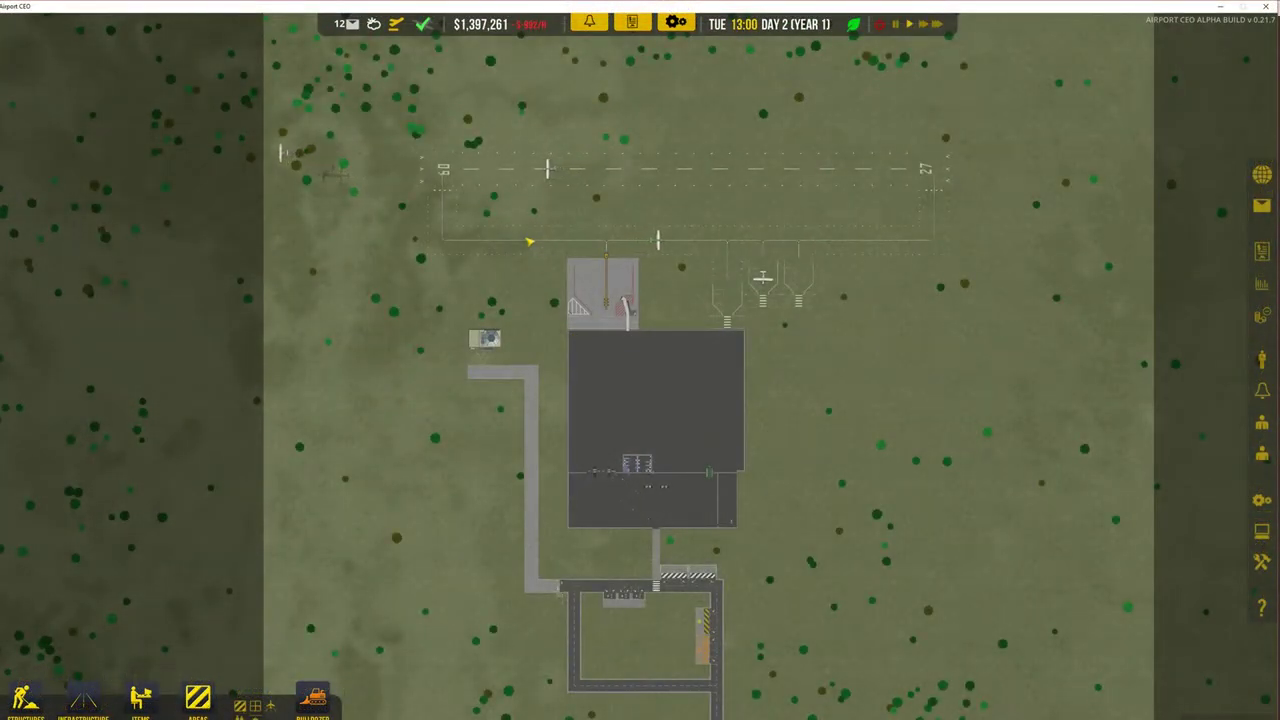
Step: Save the current airport over the existing ROR-YT save
key("Escape")
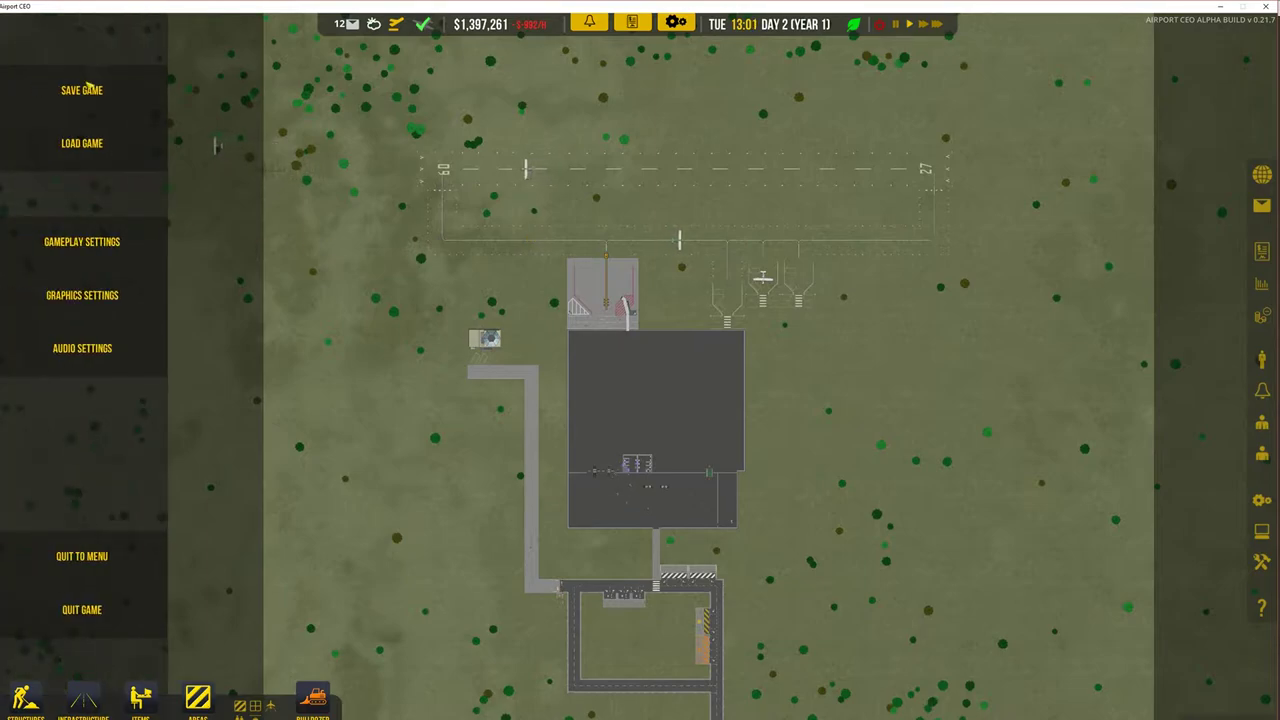
left_click(80, 88)
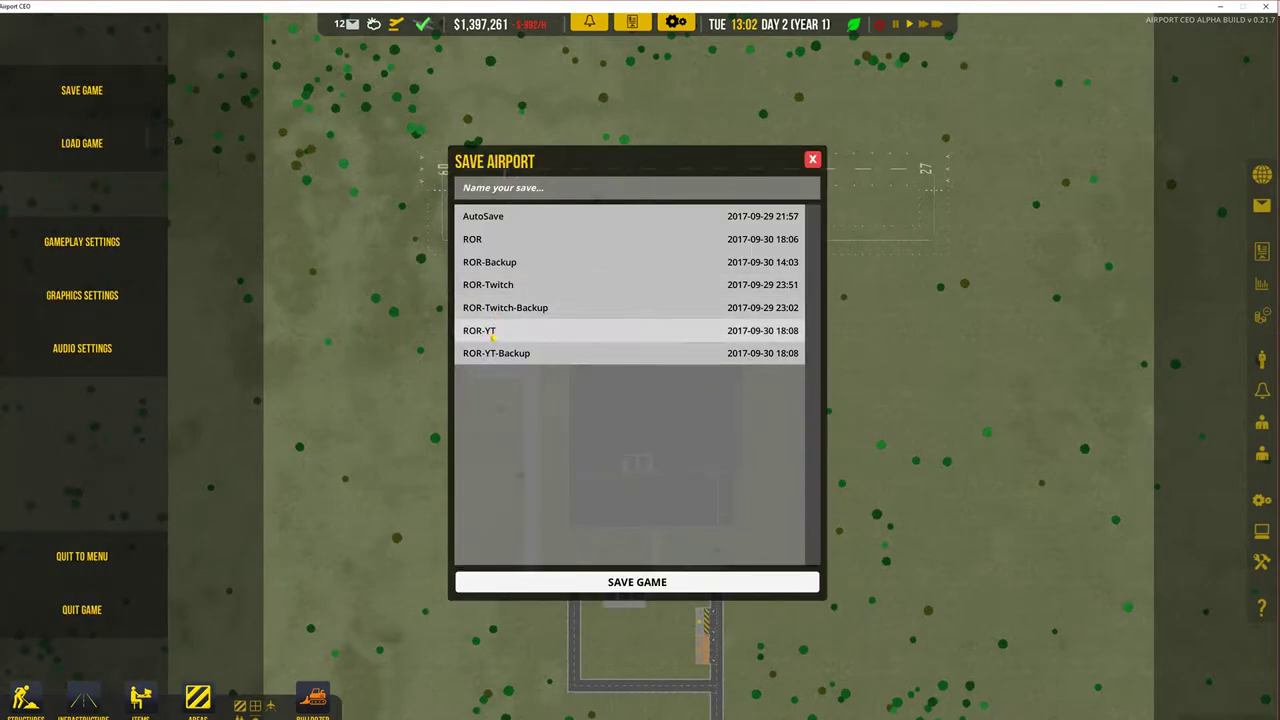
left_click(520, 330)
left_click(688, 585)
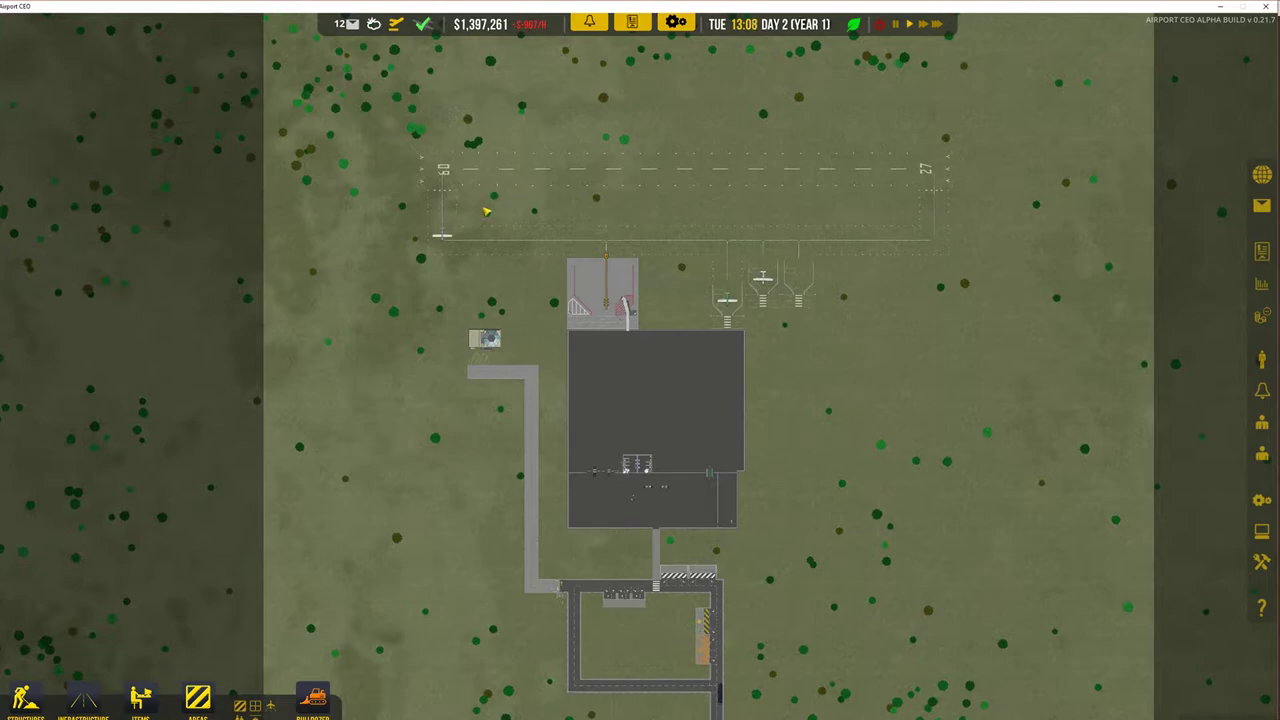
Step: Save the airport a second time as a backup, overwriting the ROR-YT-Backup save
key("Escape")
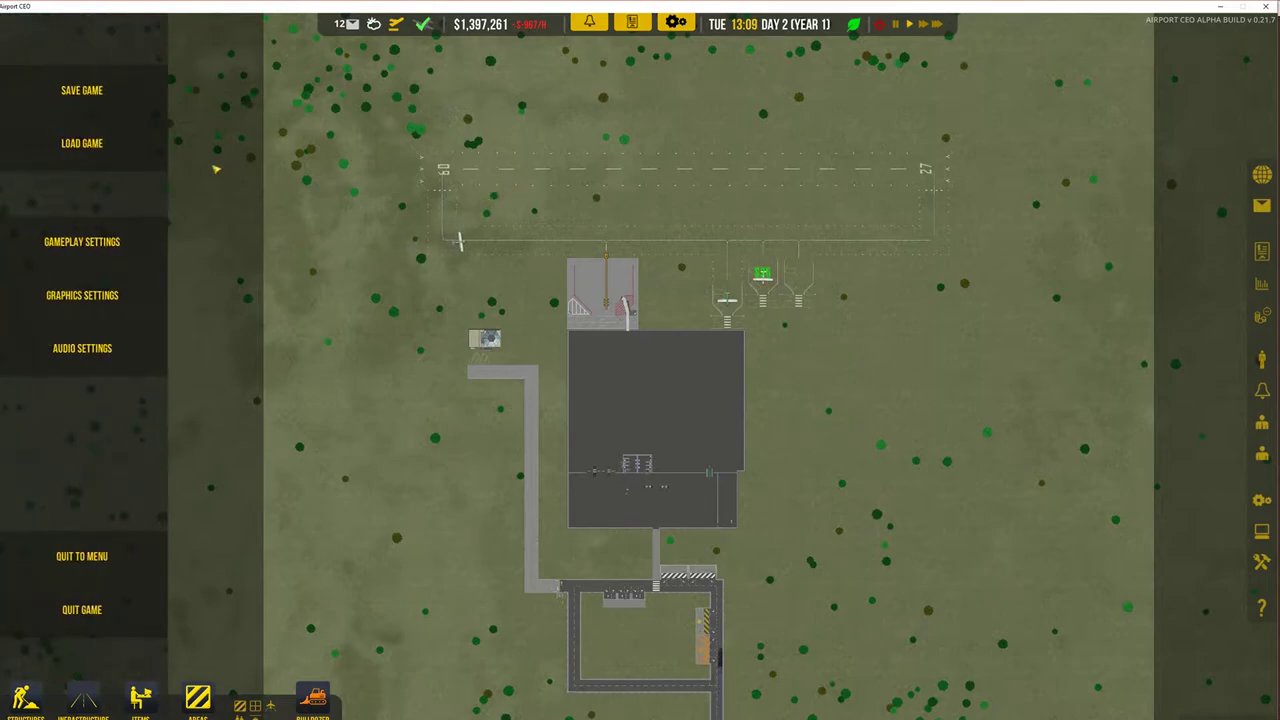
left_click(85, 89)
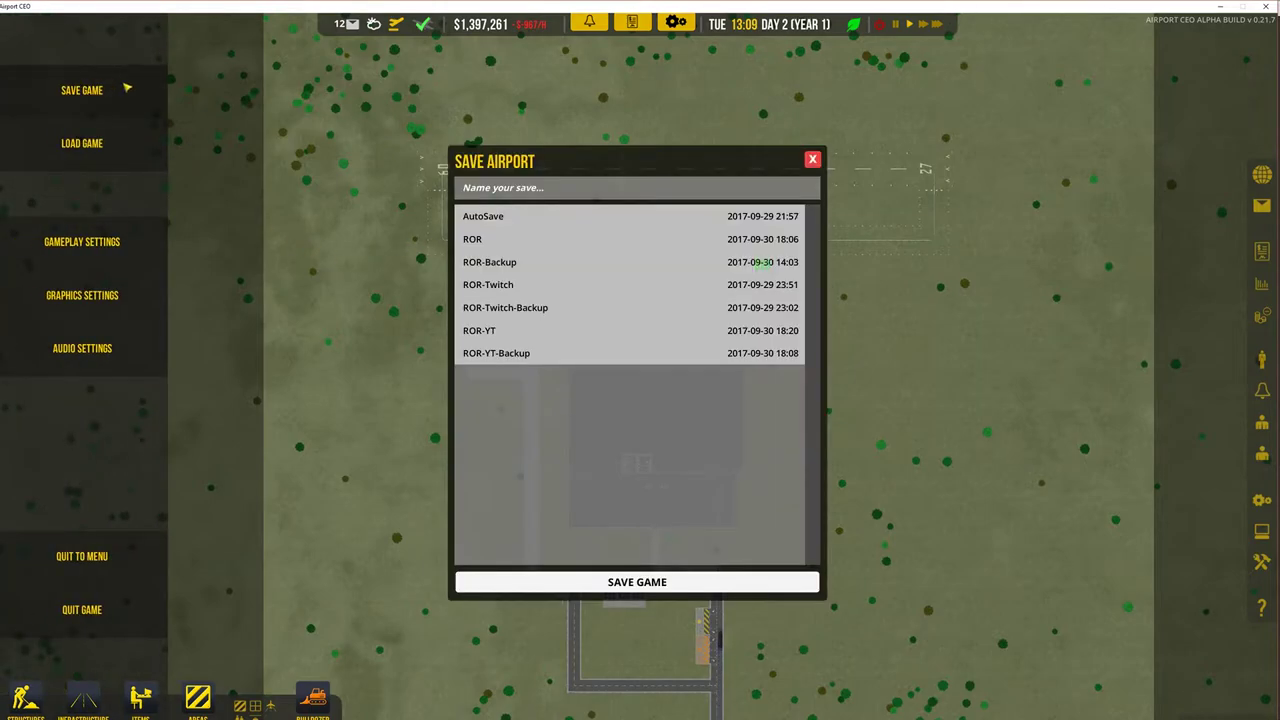
left_click(504, 356)
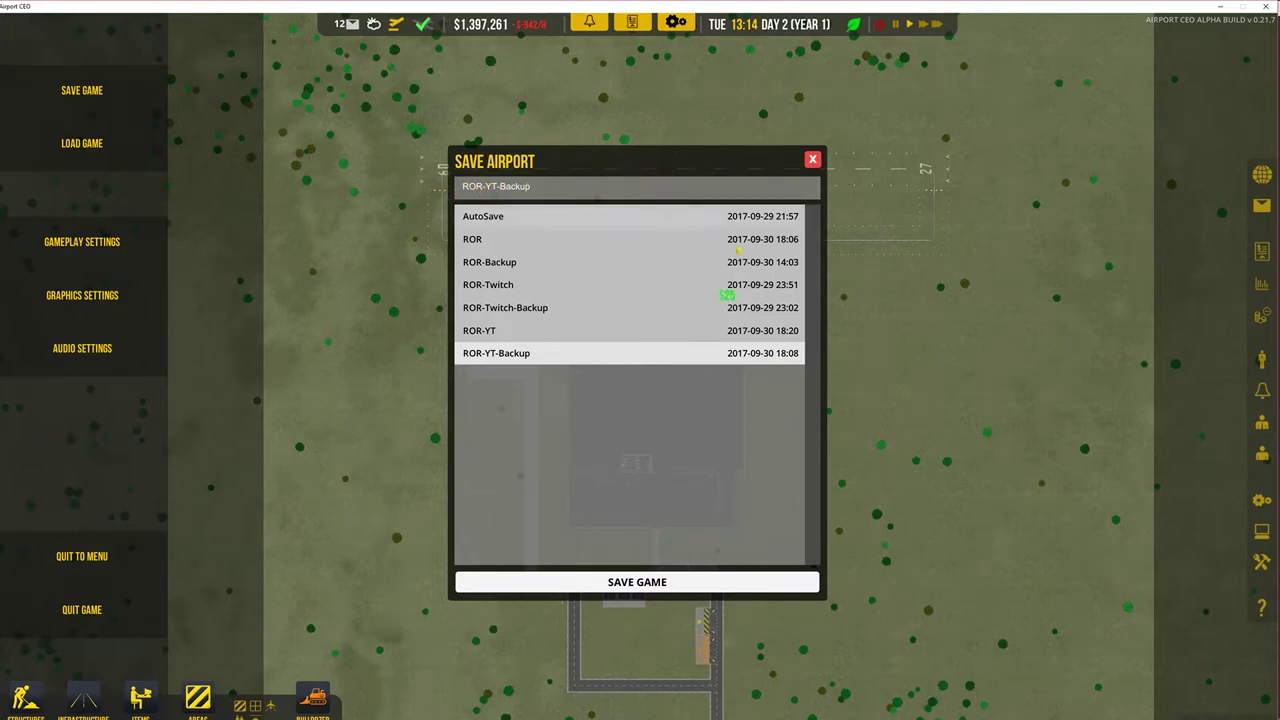
left_click(583, 584)
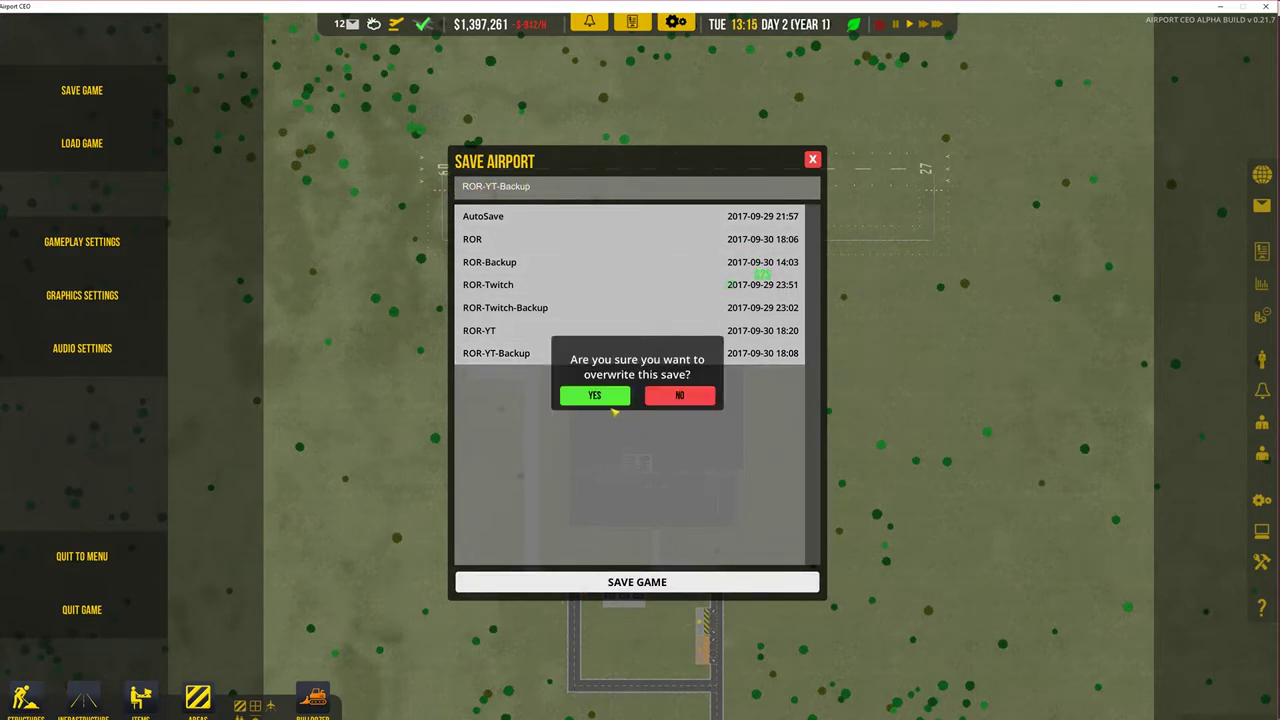
left_click(597, 396)
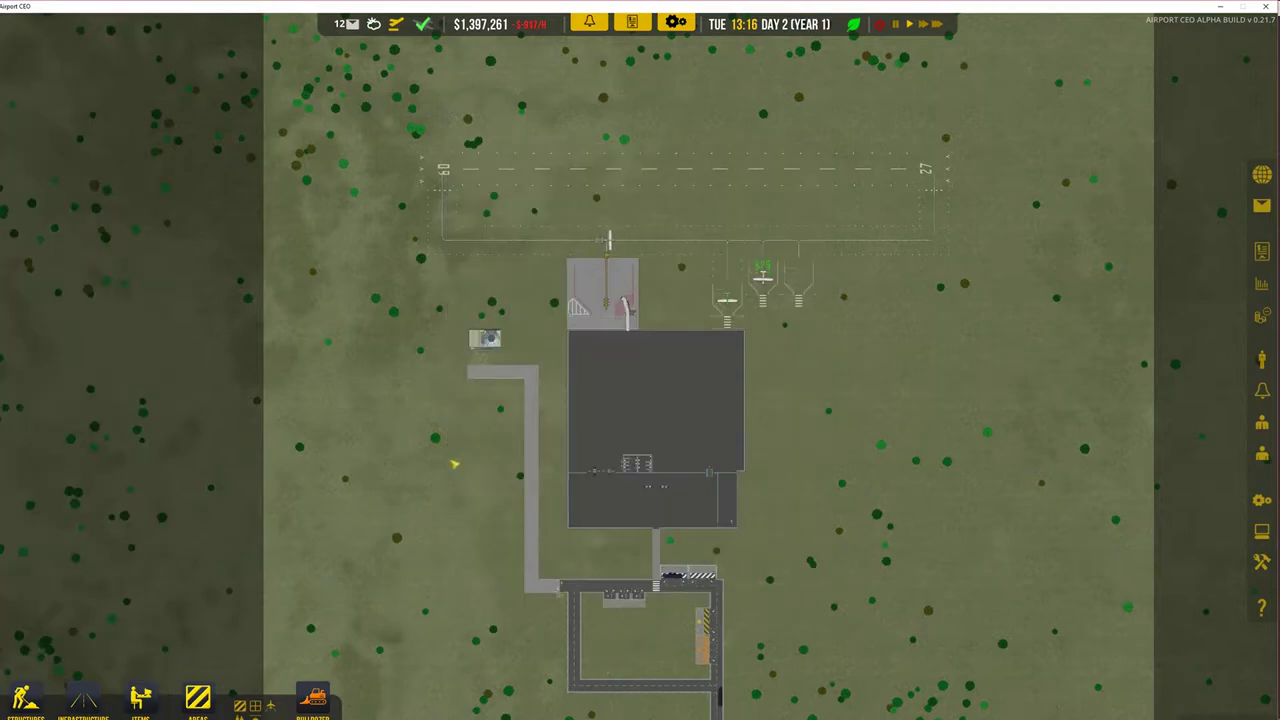
Step: Quit to the main menu without saving the airport again
key("Escape")
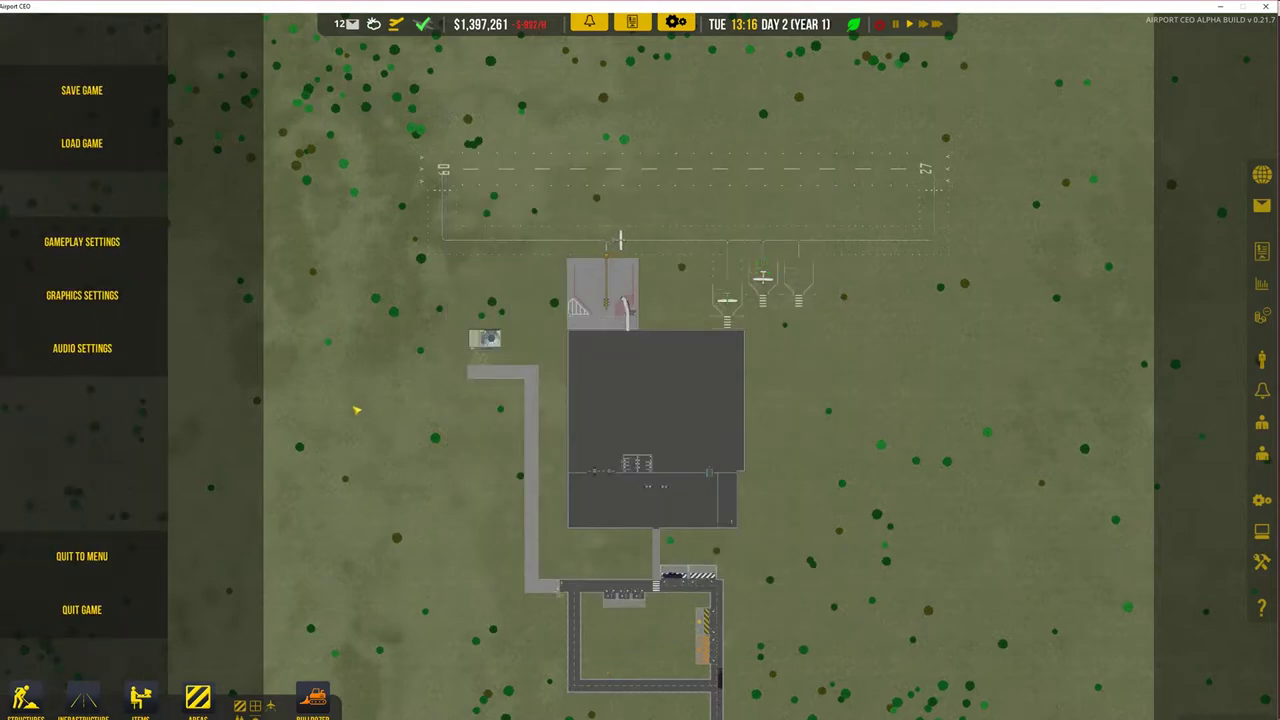
left_click(118, 552)
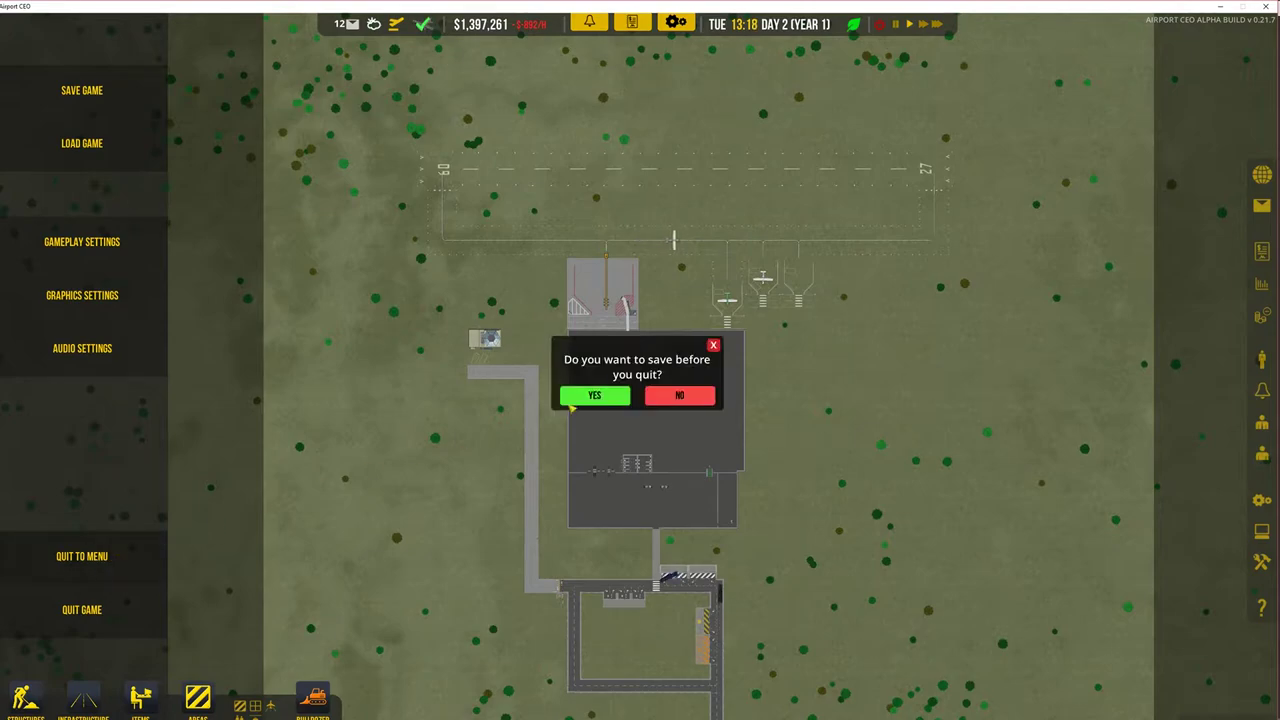
left_click(613, 396)
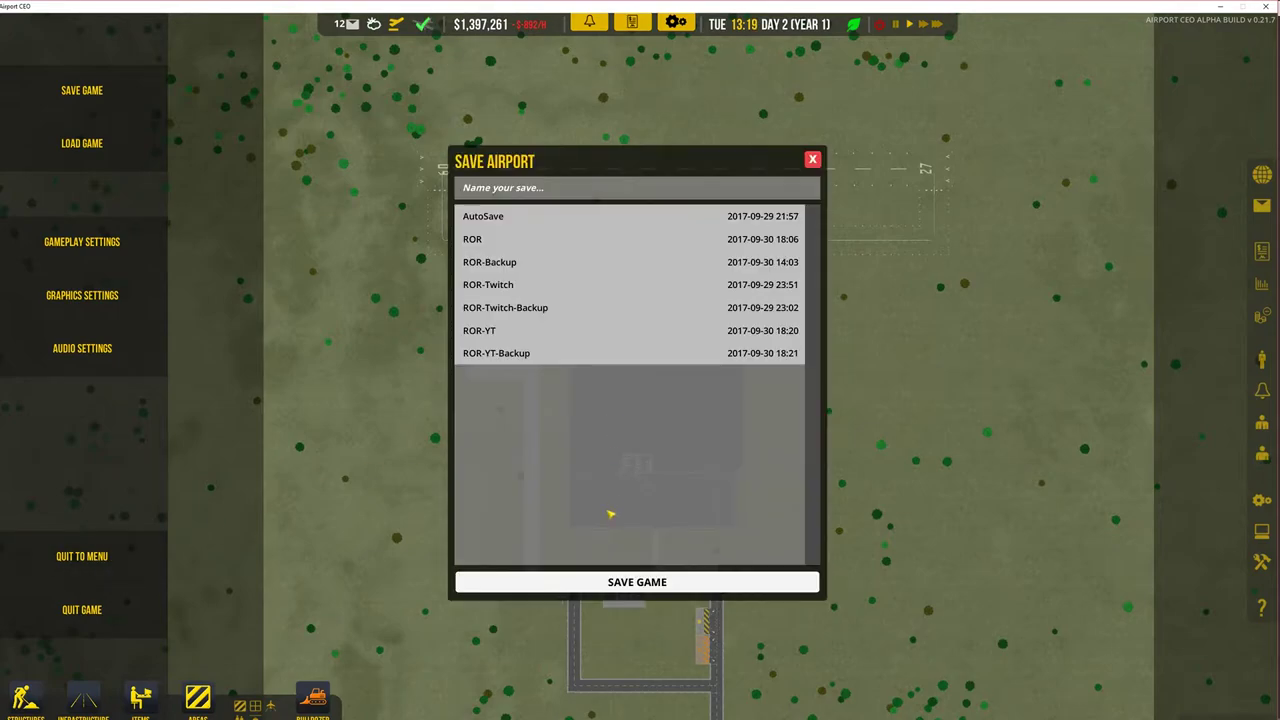
left_click(812, 160)
left_click(73, 561)
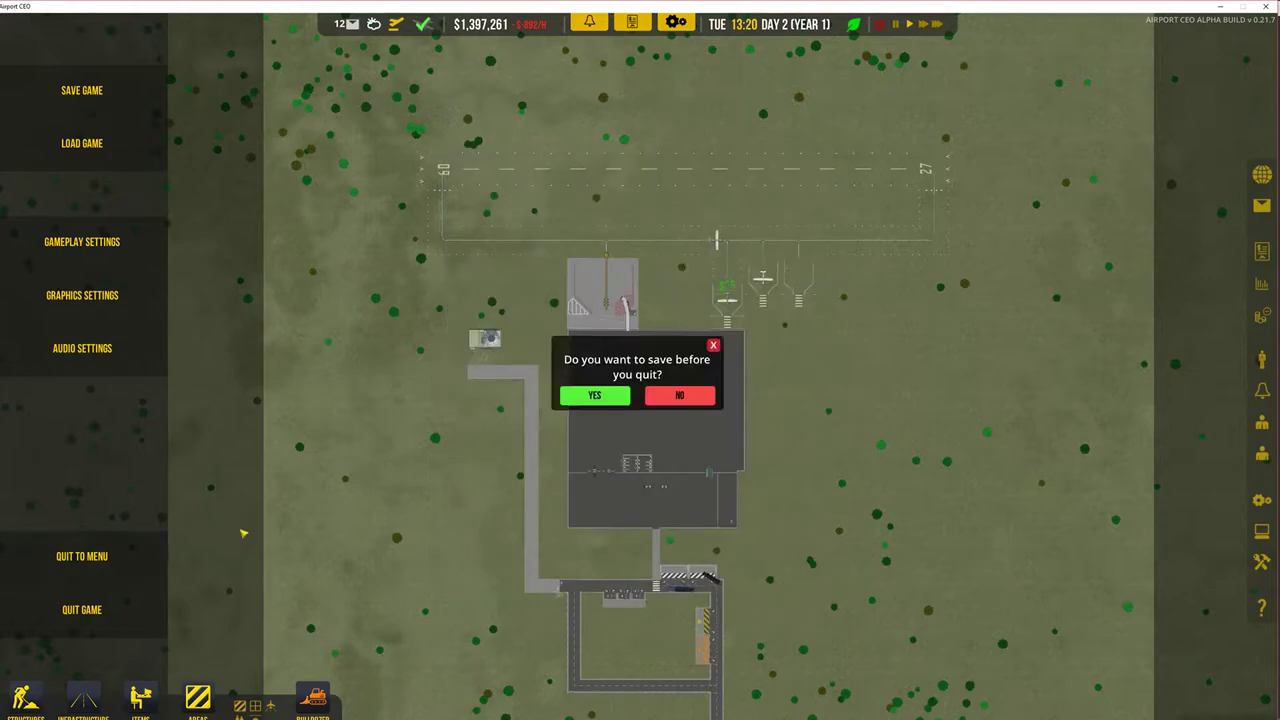
left_click(680, 397)
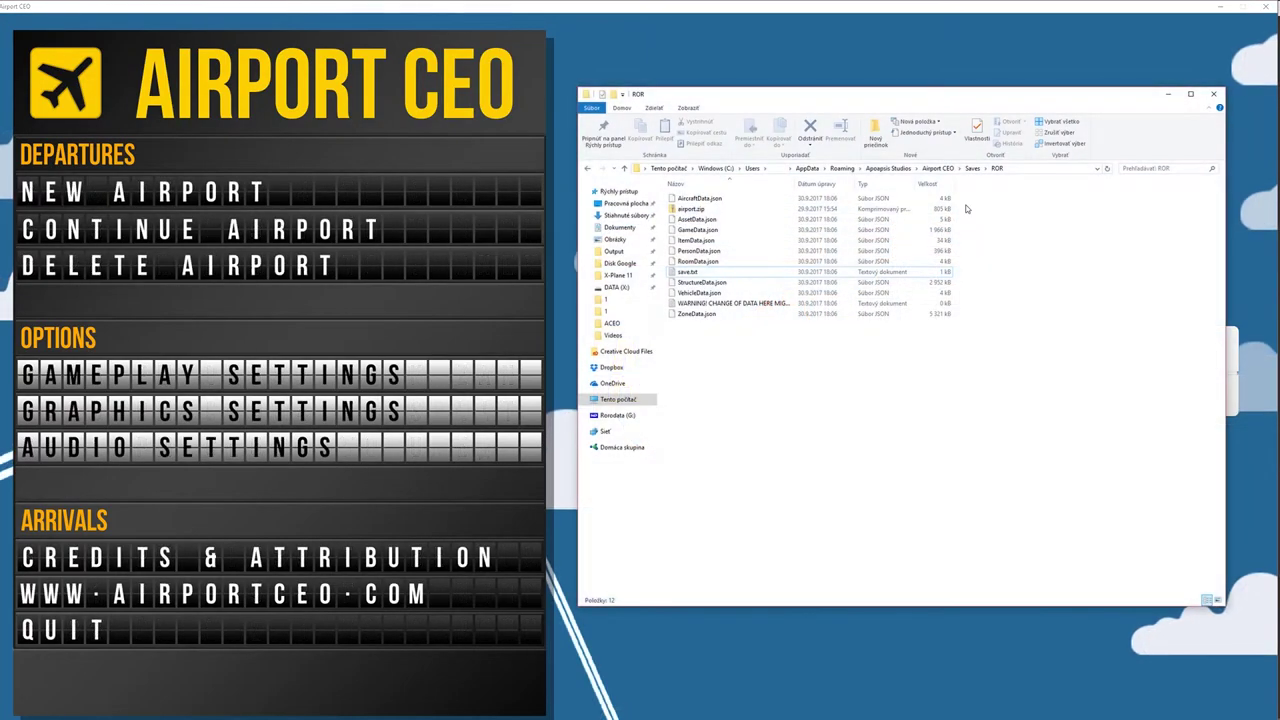
Step: In File Explorer, go to %appdata%\Apoapsis Studios\Airport CEO\Saves and open the ROR-YT folder
left_click(1030, 170)
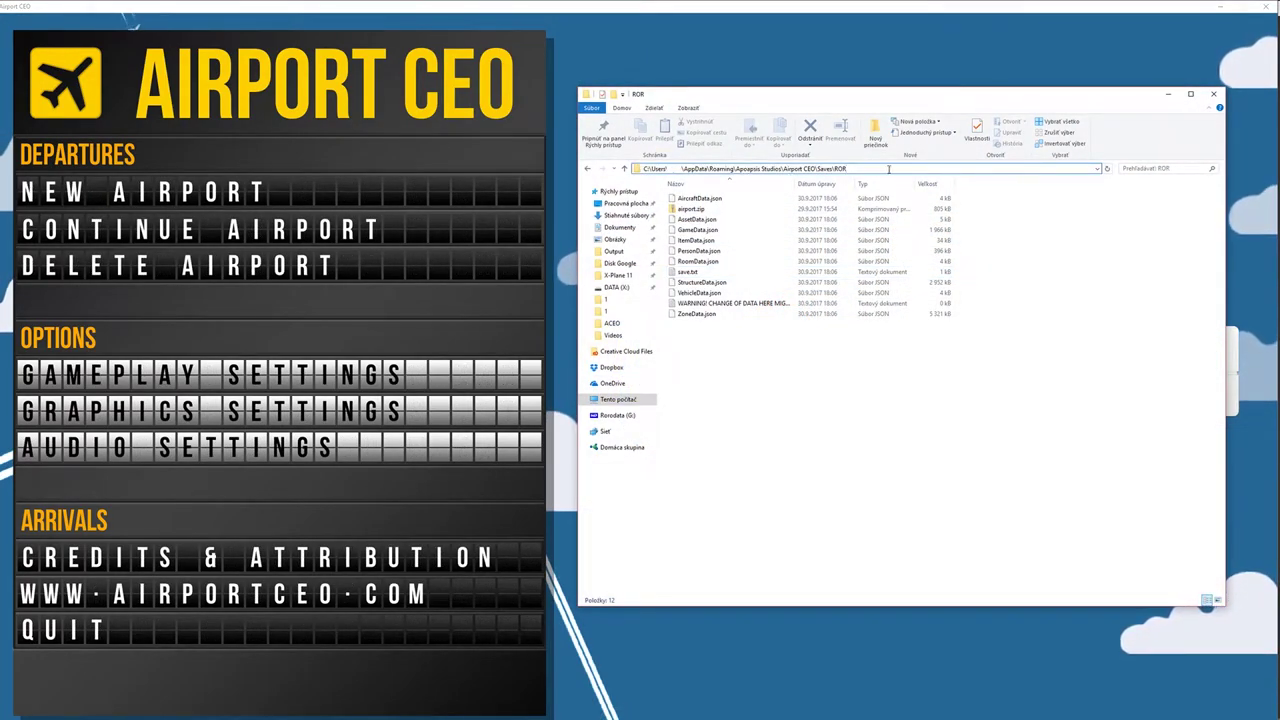
key("ctrl+a")
type("%appdata%\\Apoapsis Studios\\Airport CEO\\Saves\\ROR")
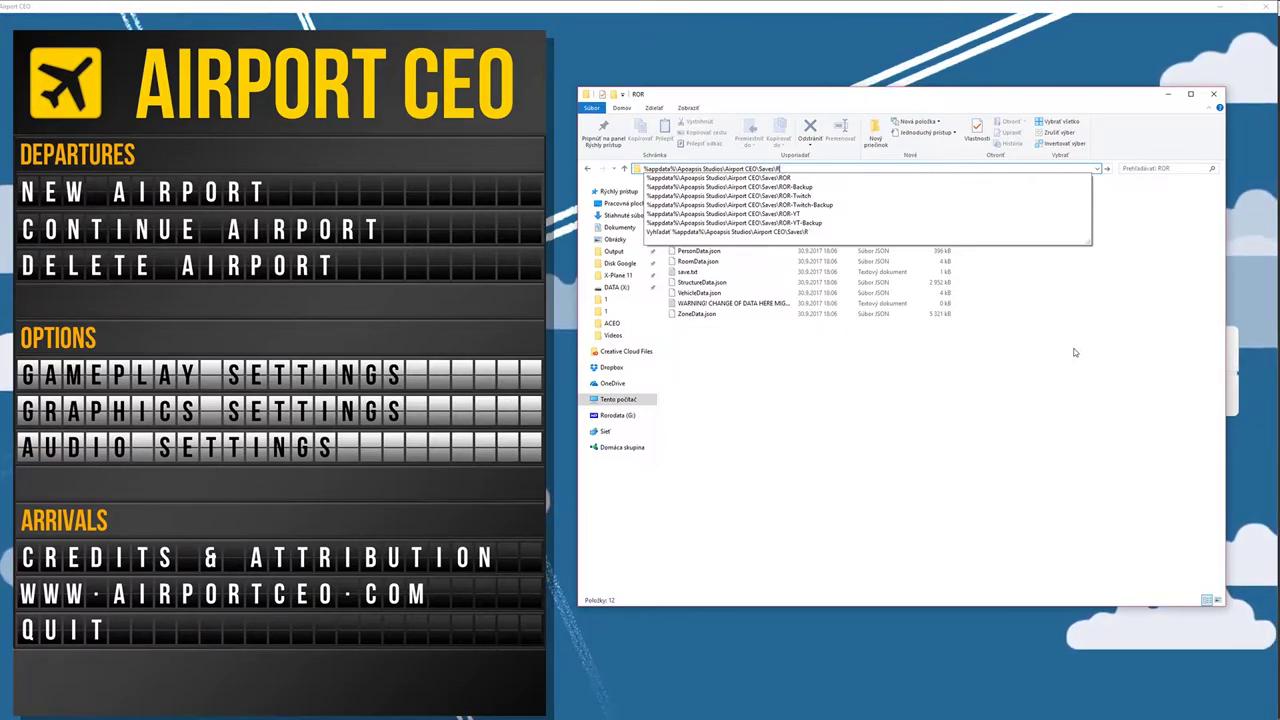
key("BackSpace")
key("BackSpace")
key("BackSpace")
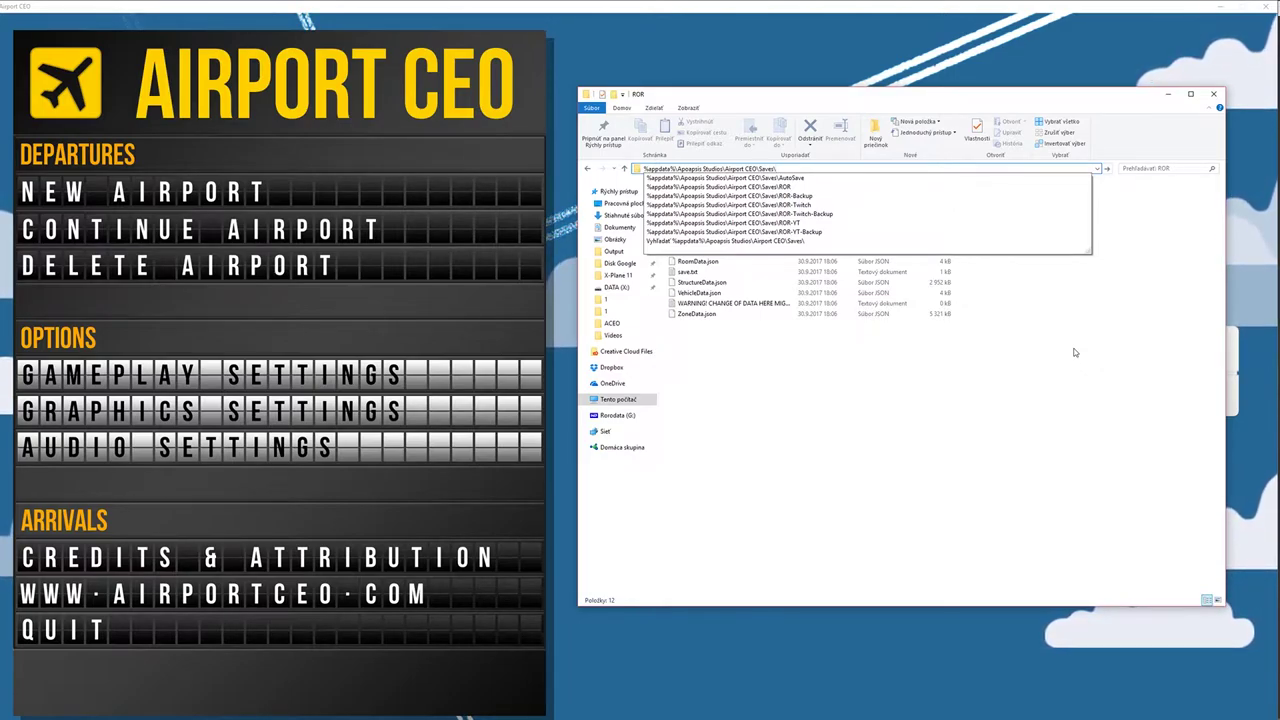
key("Return")
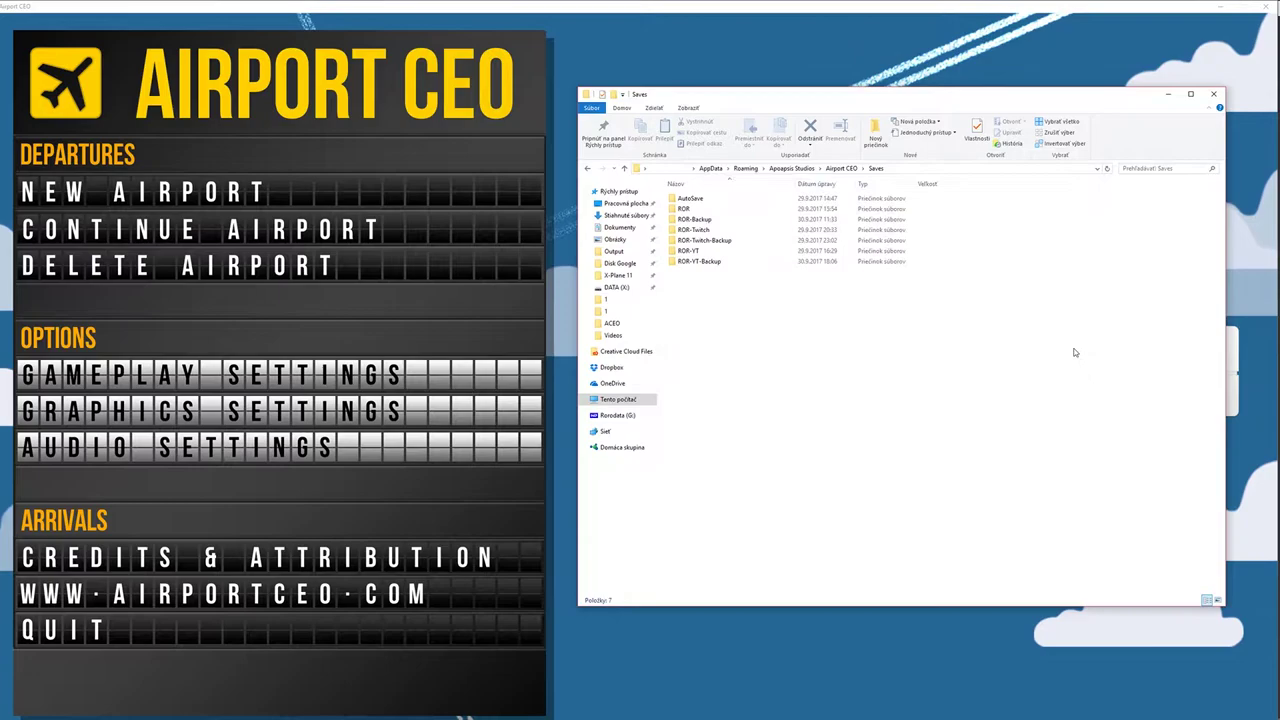
double_click(701, 251)
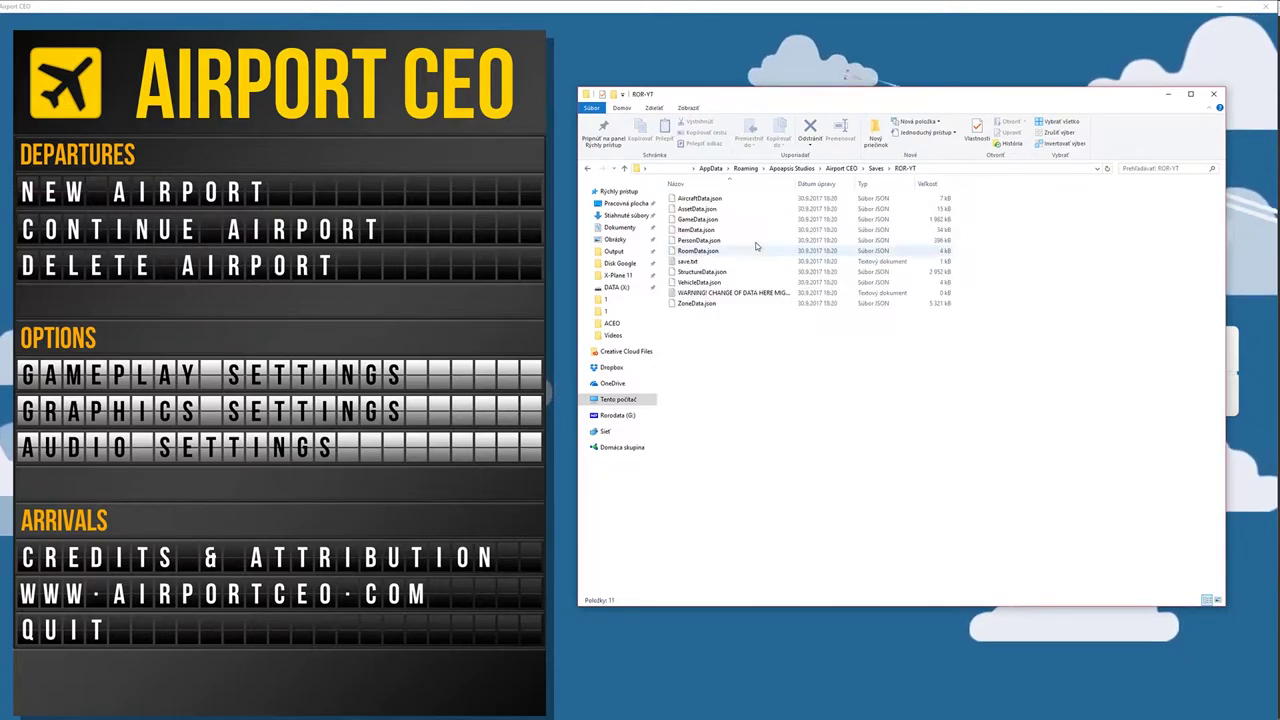
Step: Open GameData.json from the ROR-YT save folder in Notepad++ for editing
left_click(725, 221)
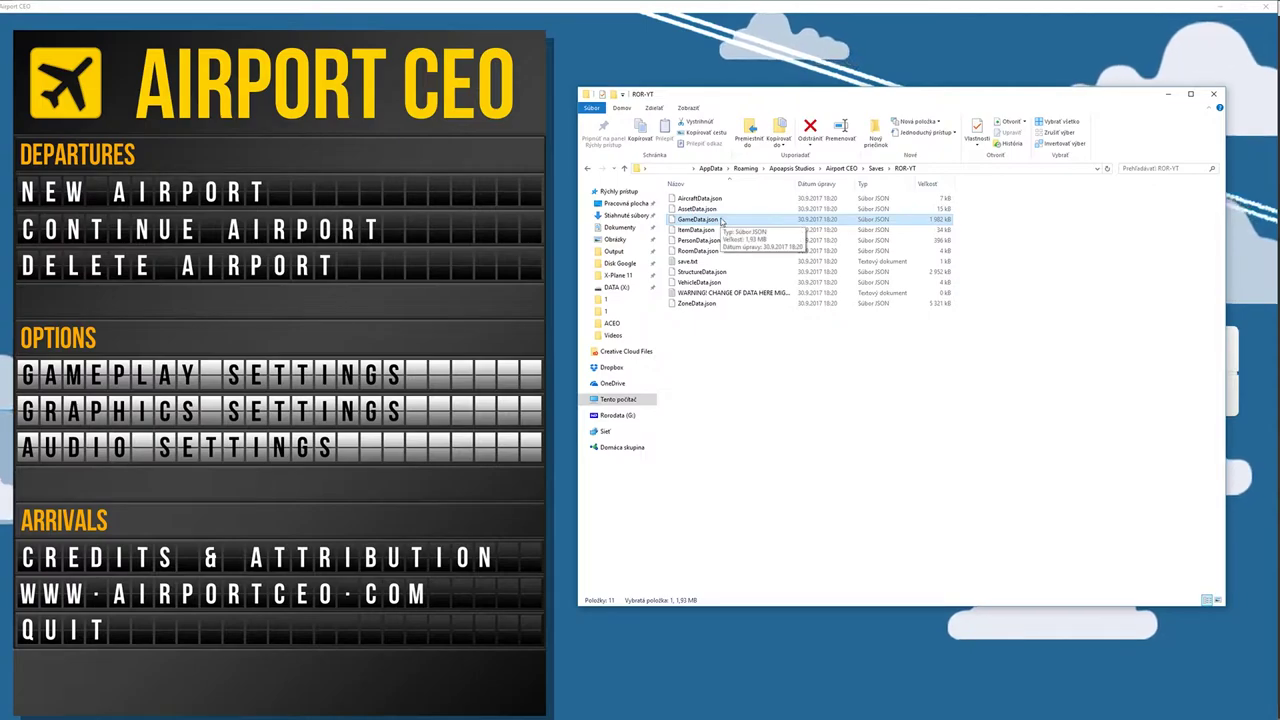
right_click(725, 221)
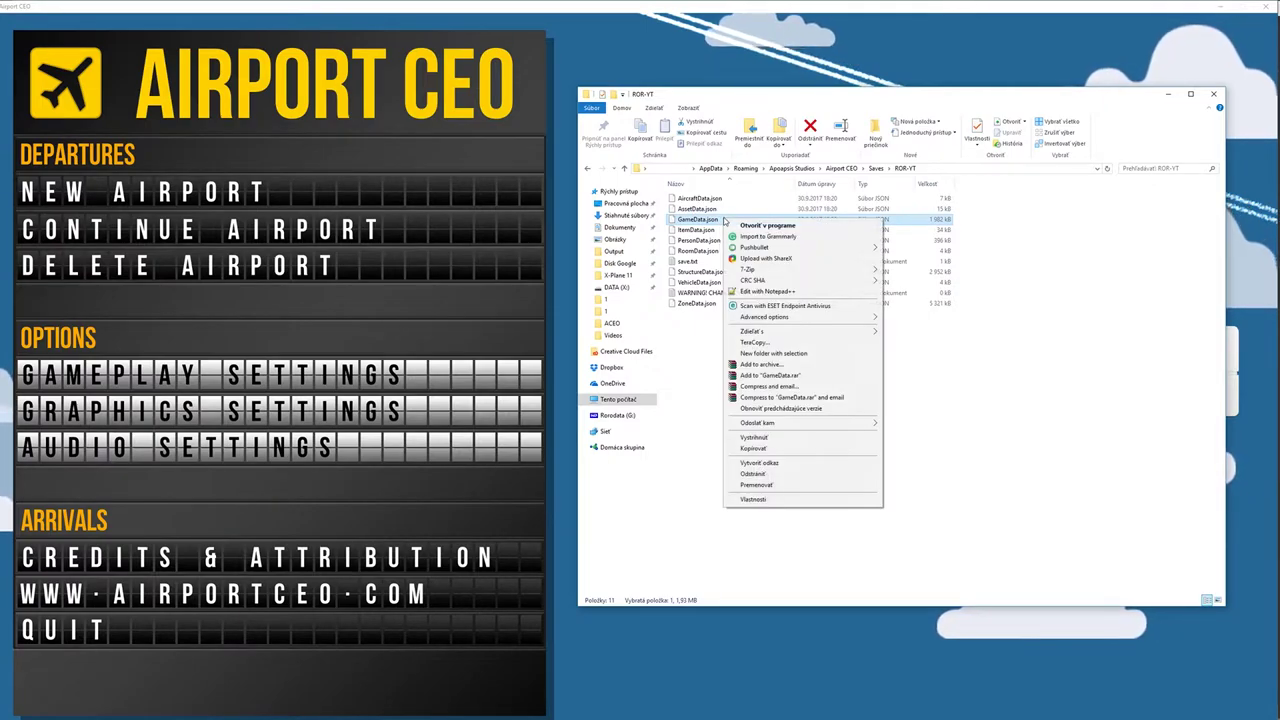
left_click(771, 291)
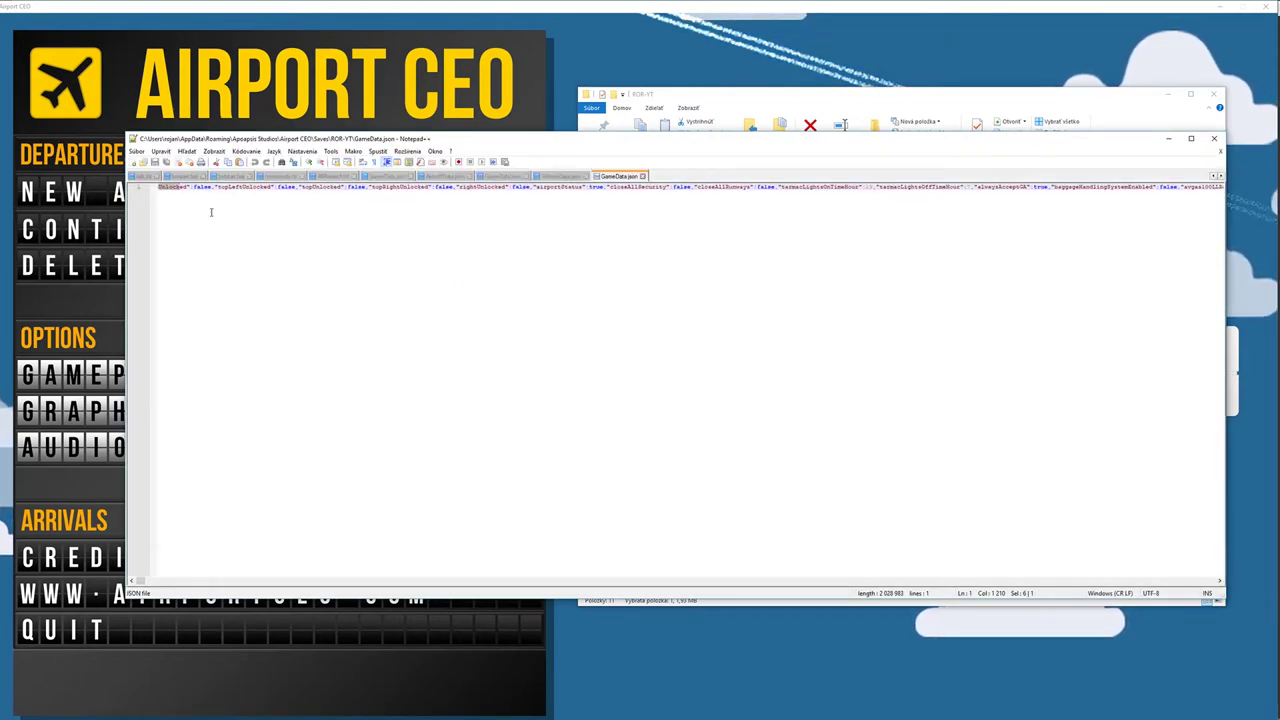
Step: Search GameData.json for "unlock" to locate the land unlock settings, and close the search dialog
left_click(218, 187)
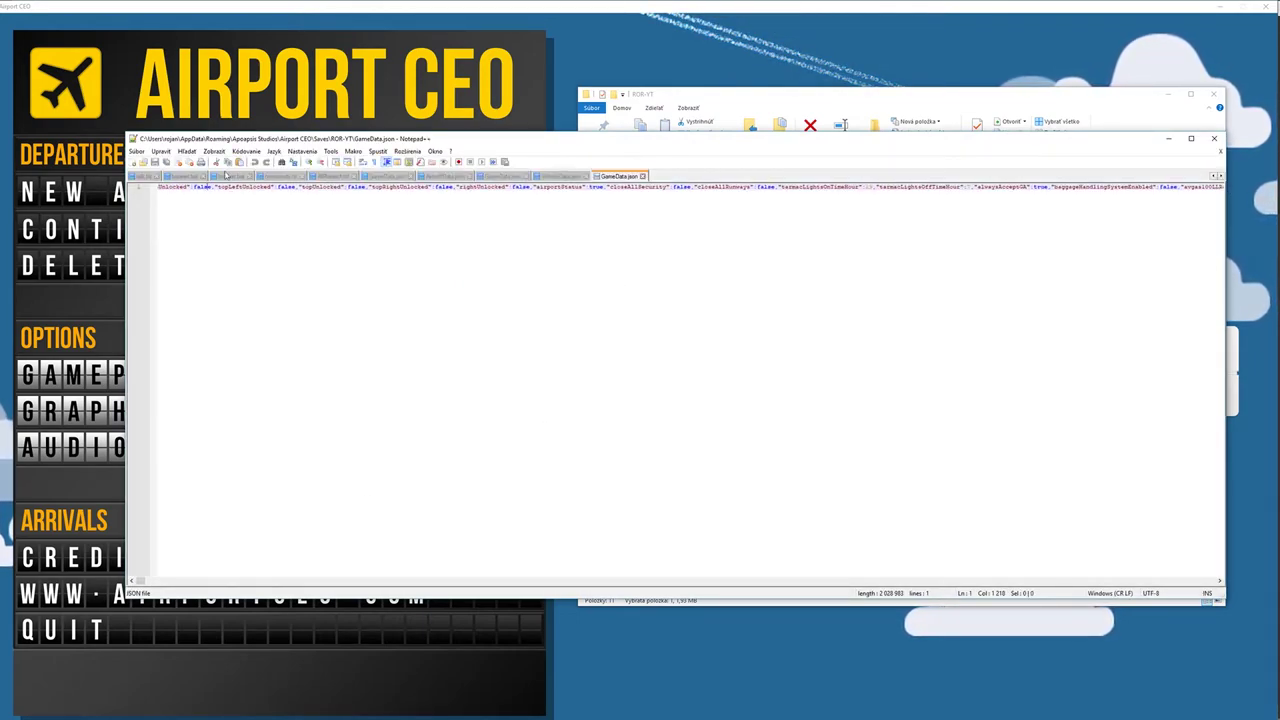
left_click(188, 150)
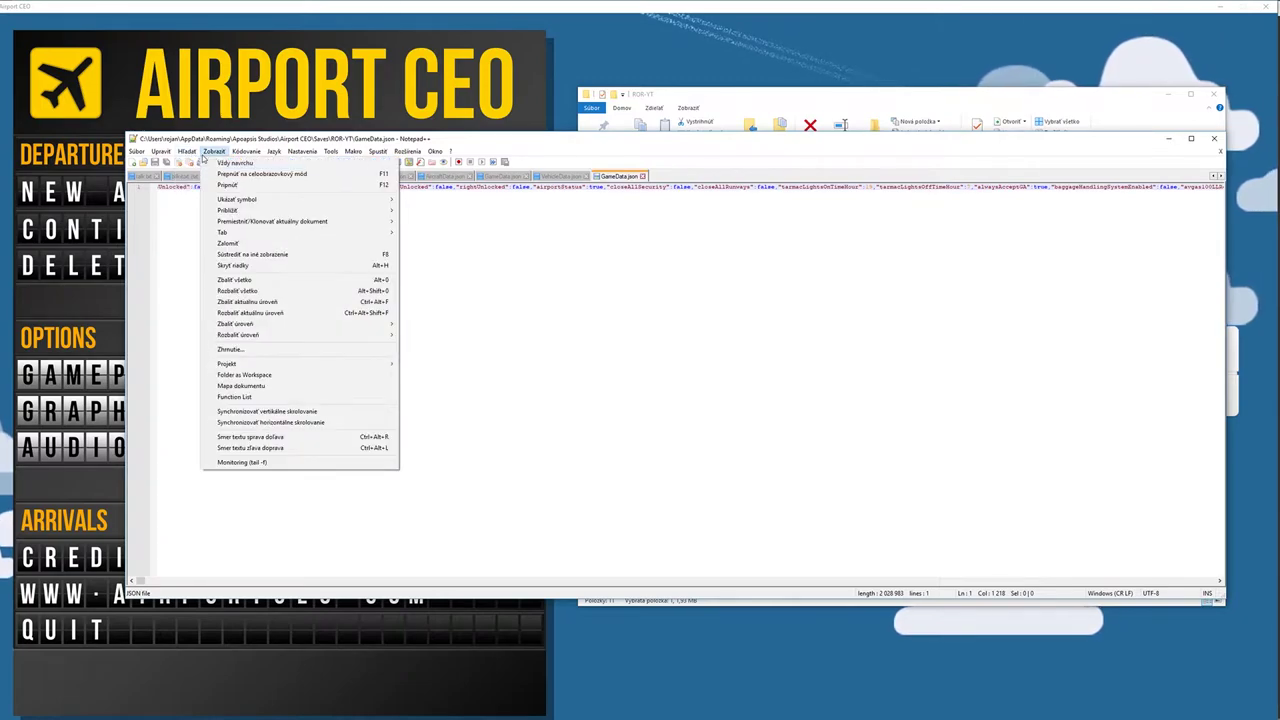
left_click(222, 166)
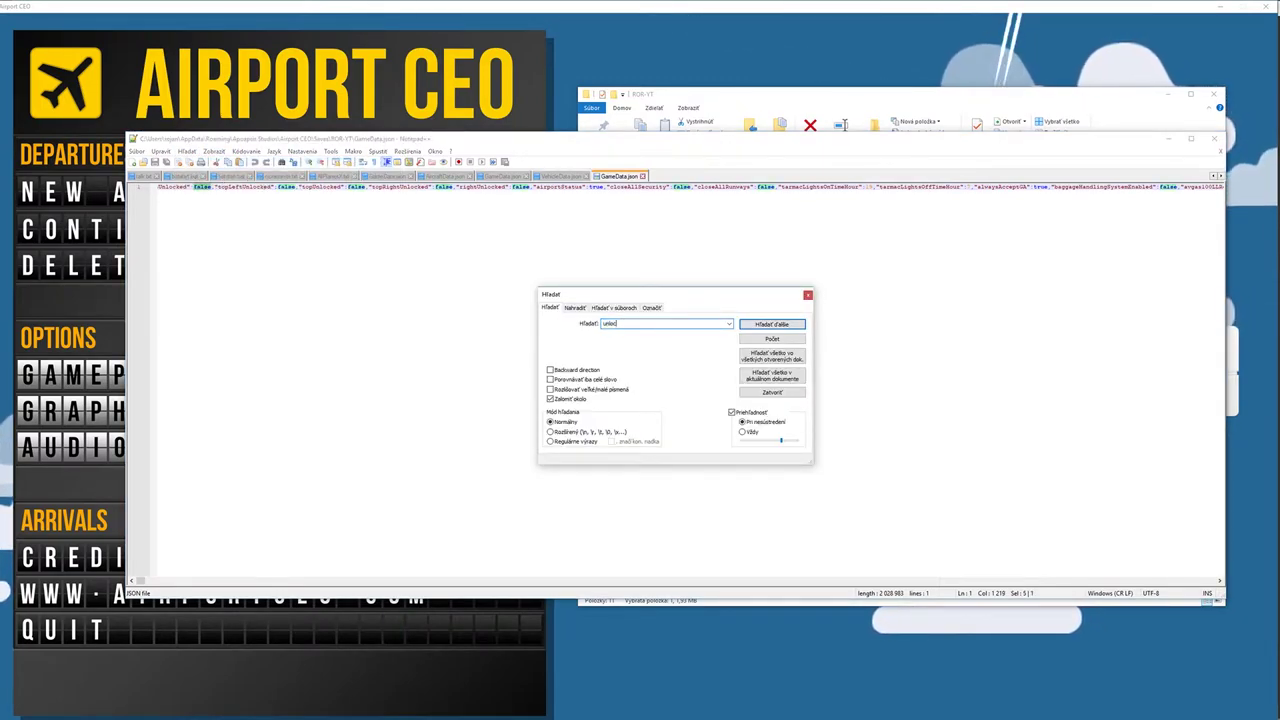
type("unlock")
key("Return")
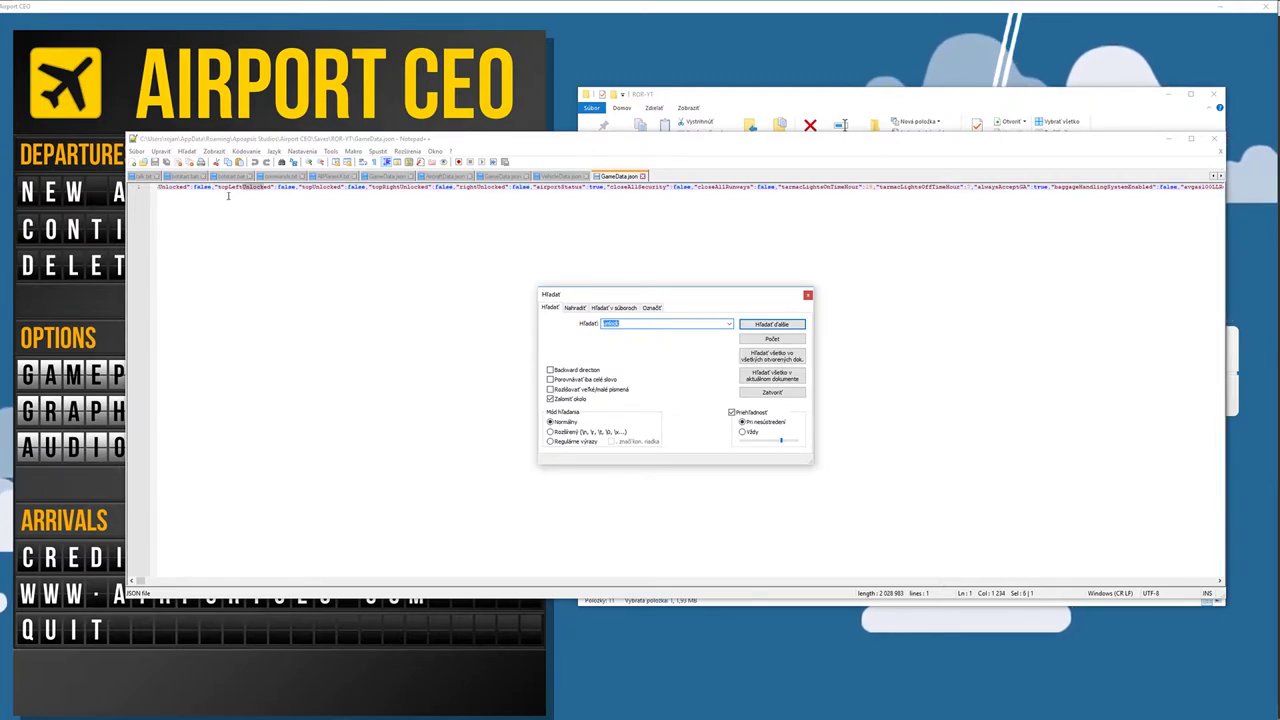
left_click(224, 186)
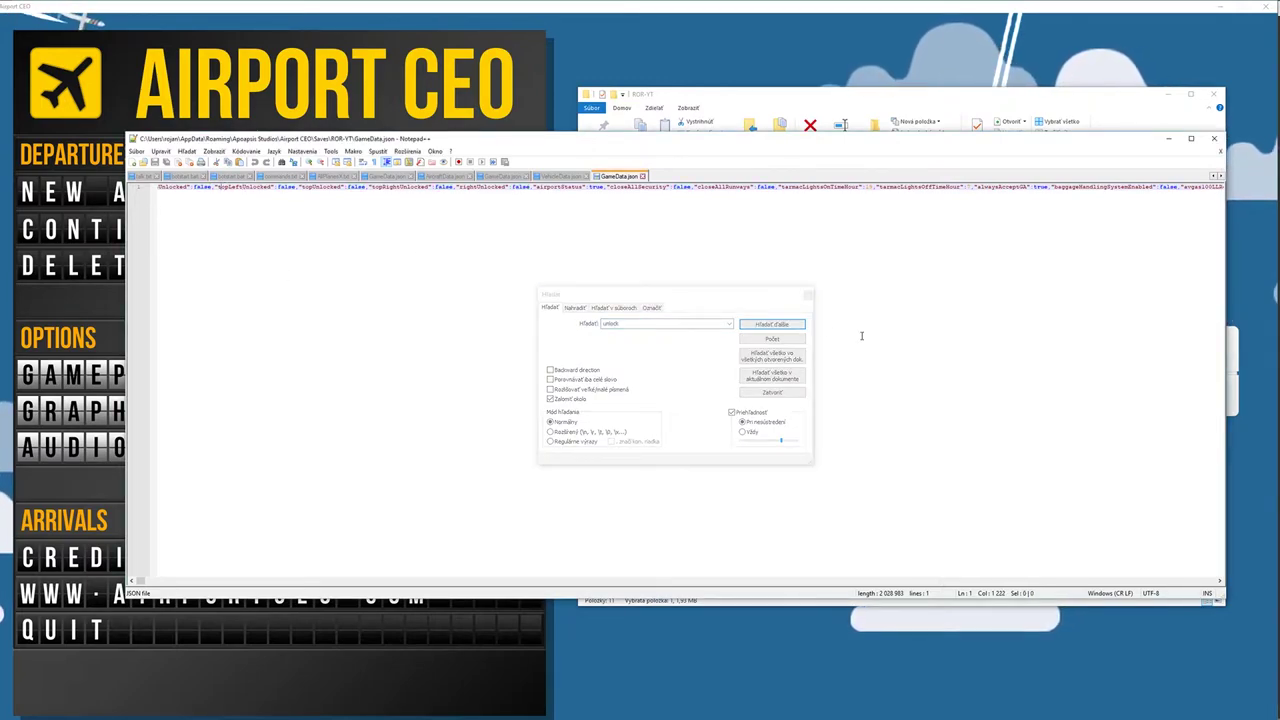
key("ctrl+f")
key("Return")
left_click(170, 186)
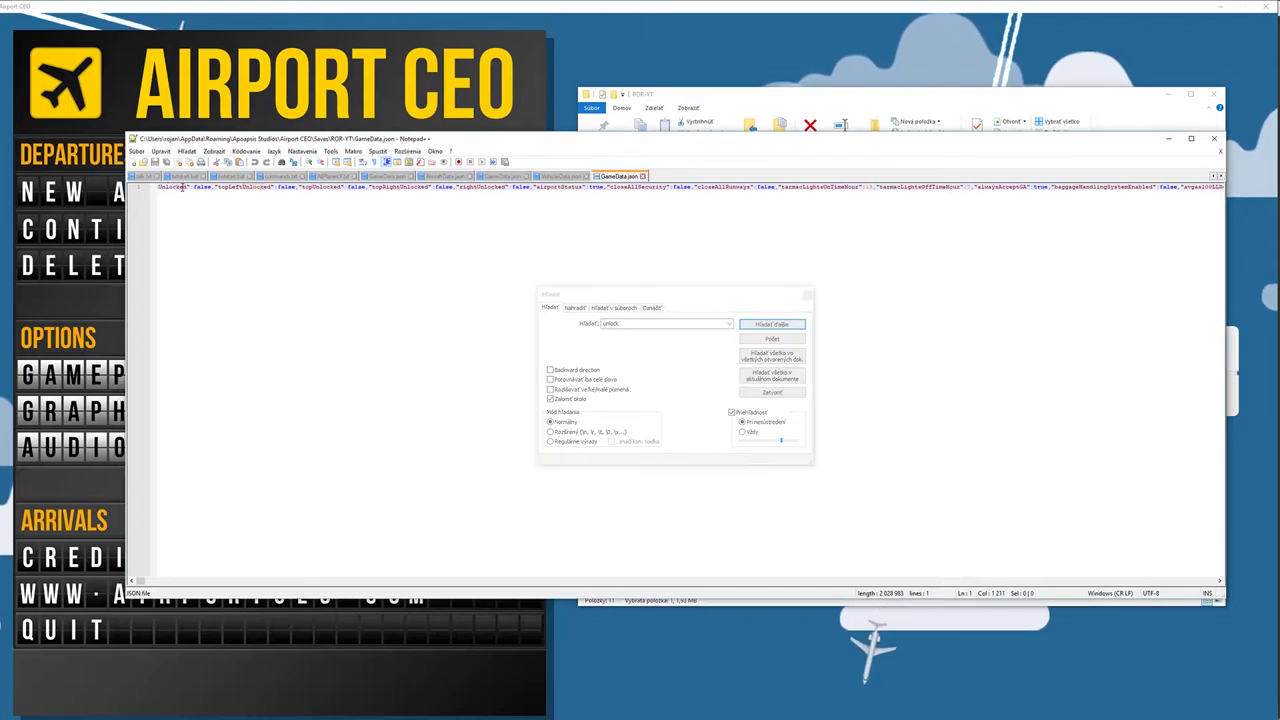
left_click(808, 294)
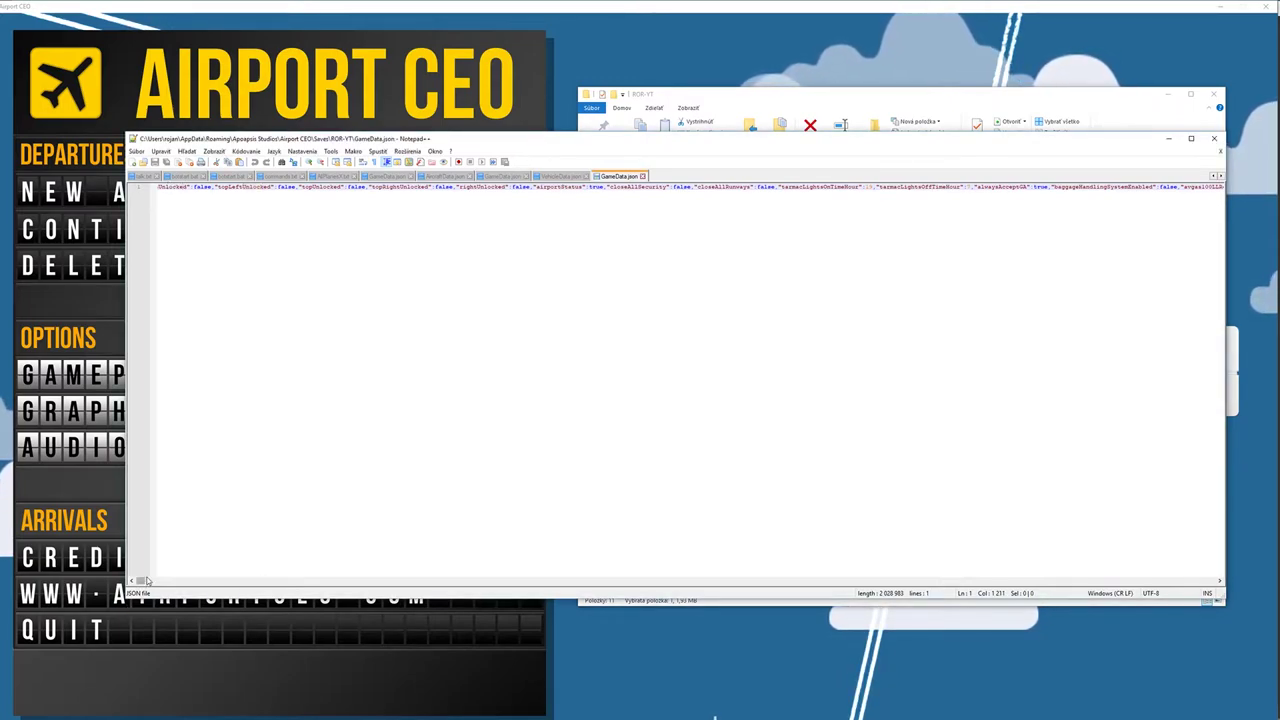
Step: Search GameData.json for "Unlocked" and go to the next match
left_click(140, 581)
scroll(140, 581, "right", 10)
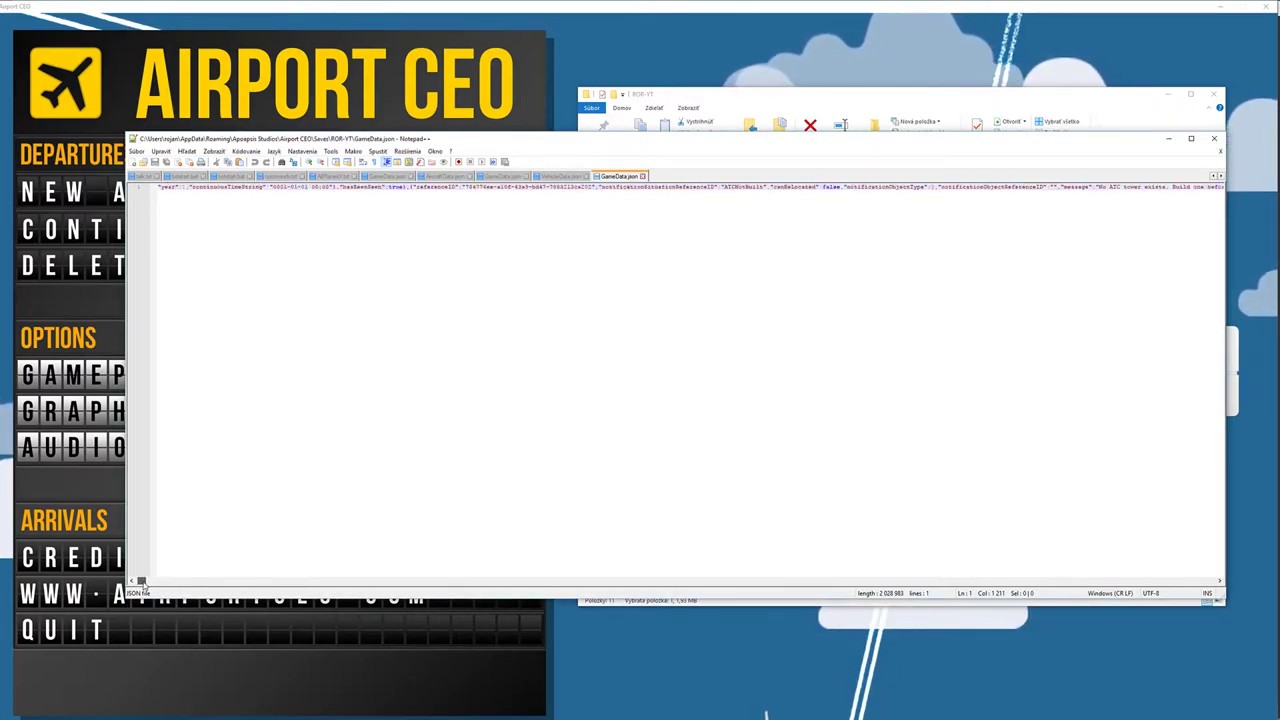
left_click(187, 151)
left_click(175, 163)
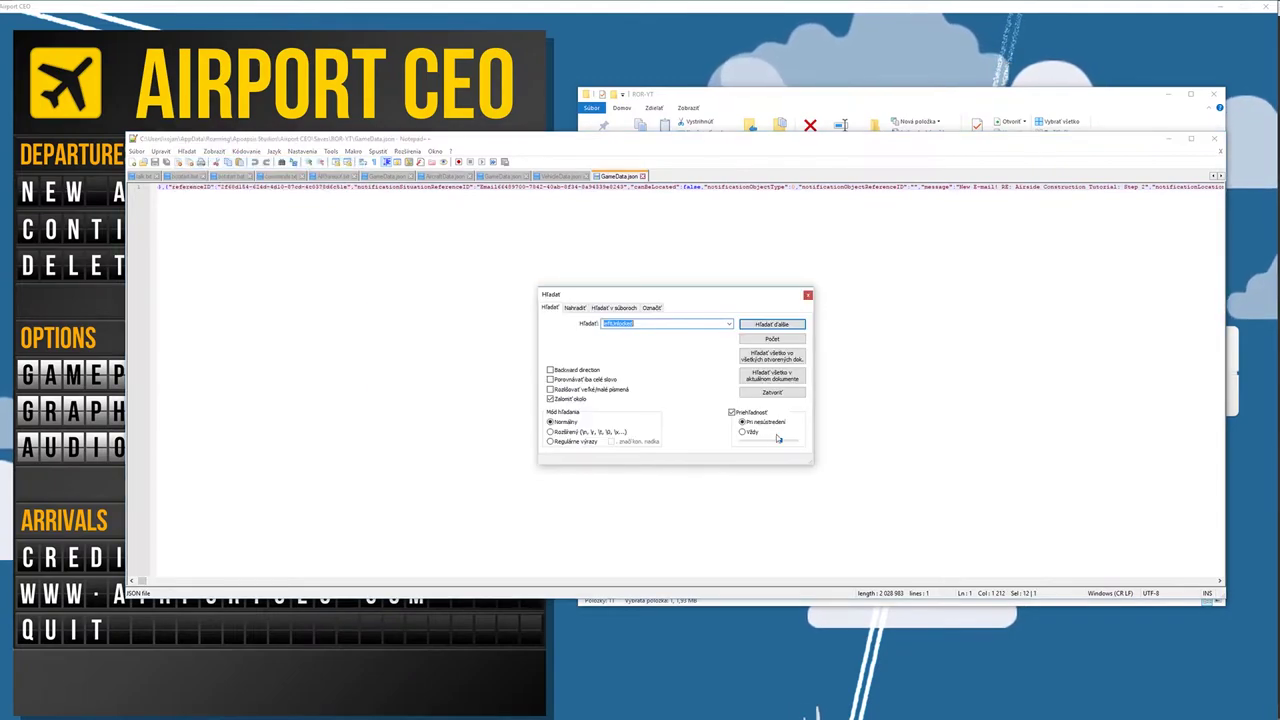
type("Unlocked")
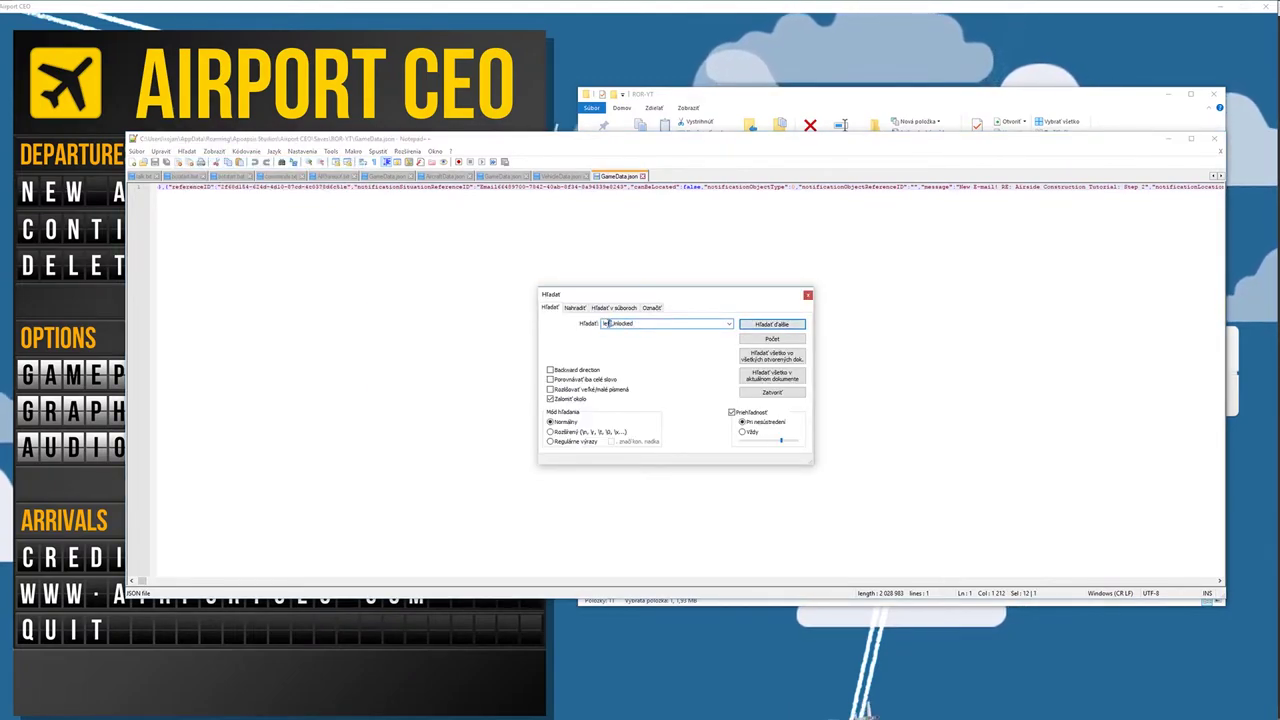
left_click(771, 324)
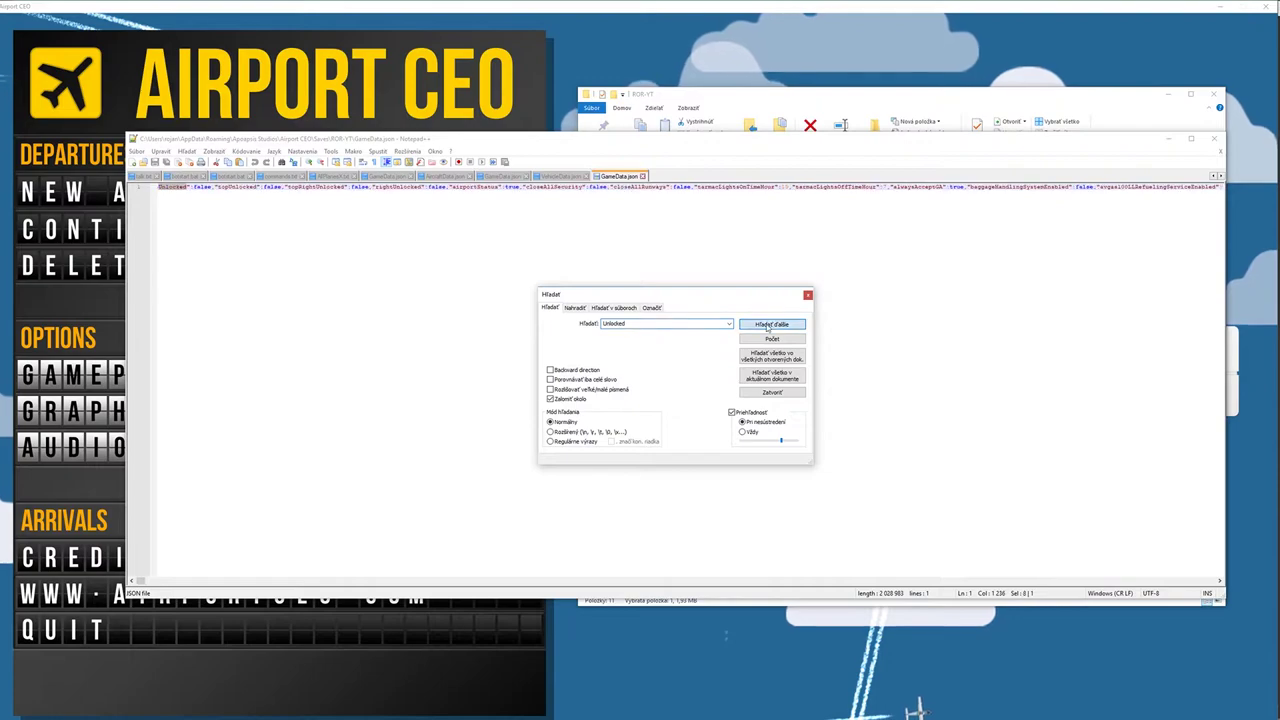
Step: Repeat the "Unlocked" search in GameData.json to bring the flags from leftUnlocked to rightUnlocked into view, and close the search dialog
left_click(218, 187)
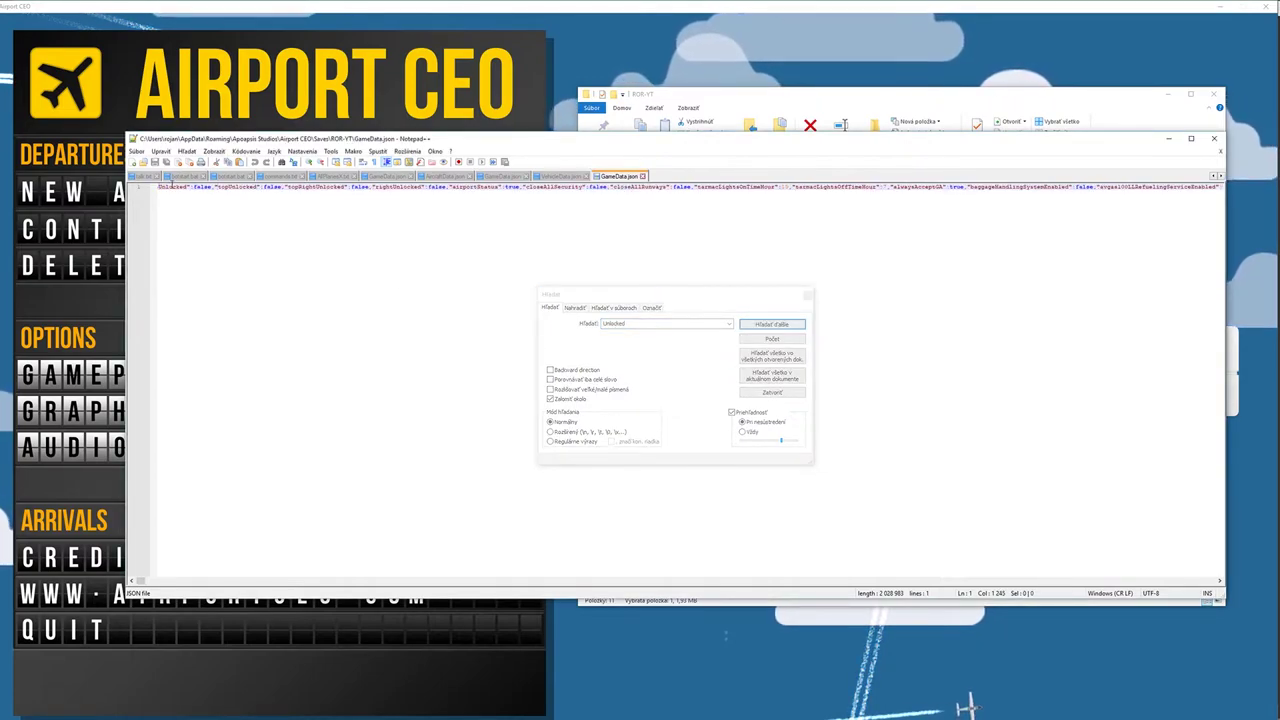
left_click_drag(164, 187, 158, 187)
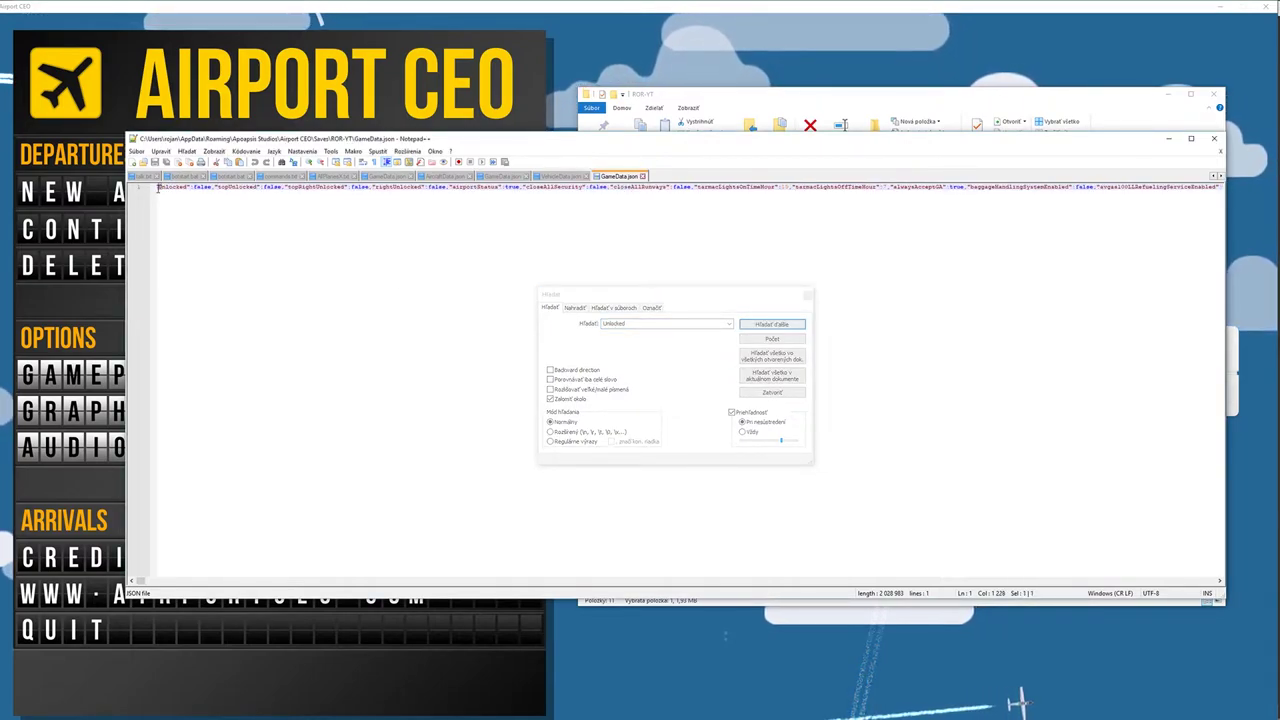
key("shift+End")
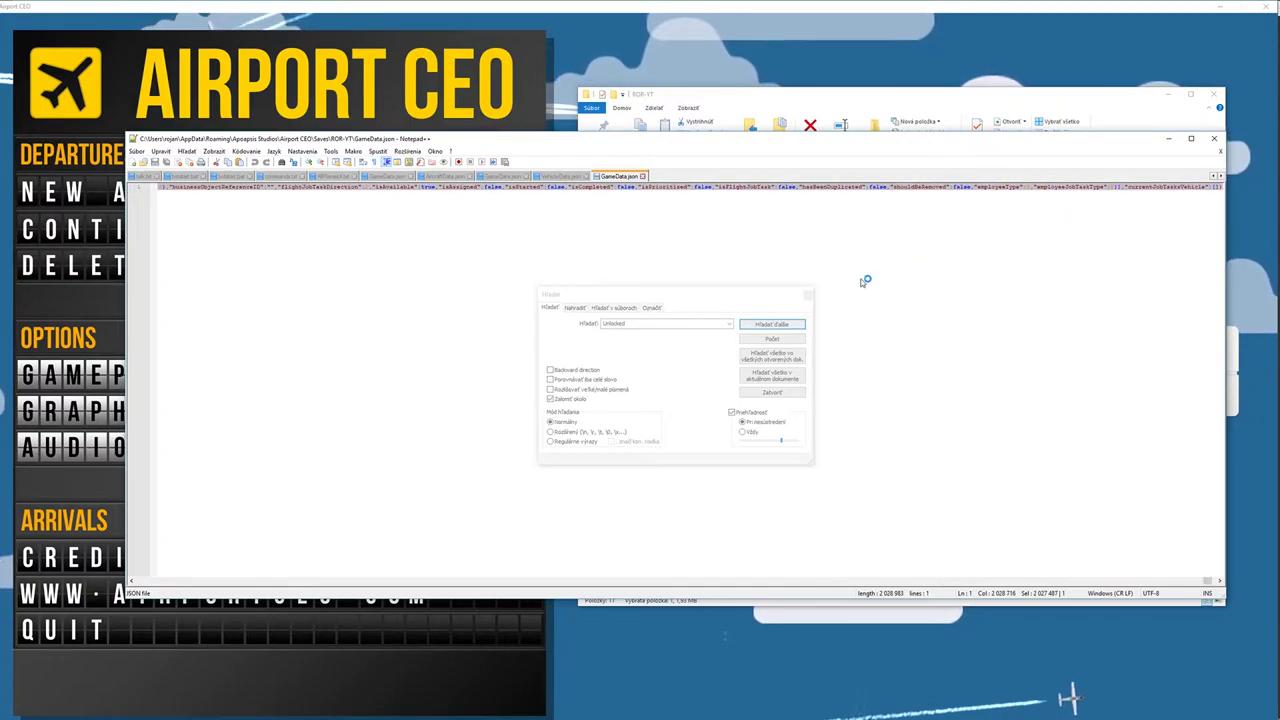
left_click(779, 325)
left_click(323, 187)
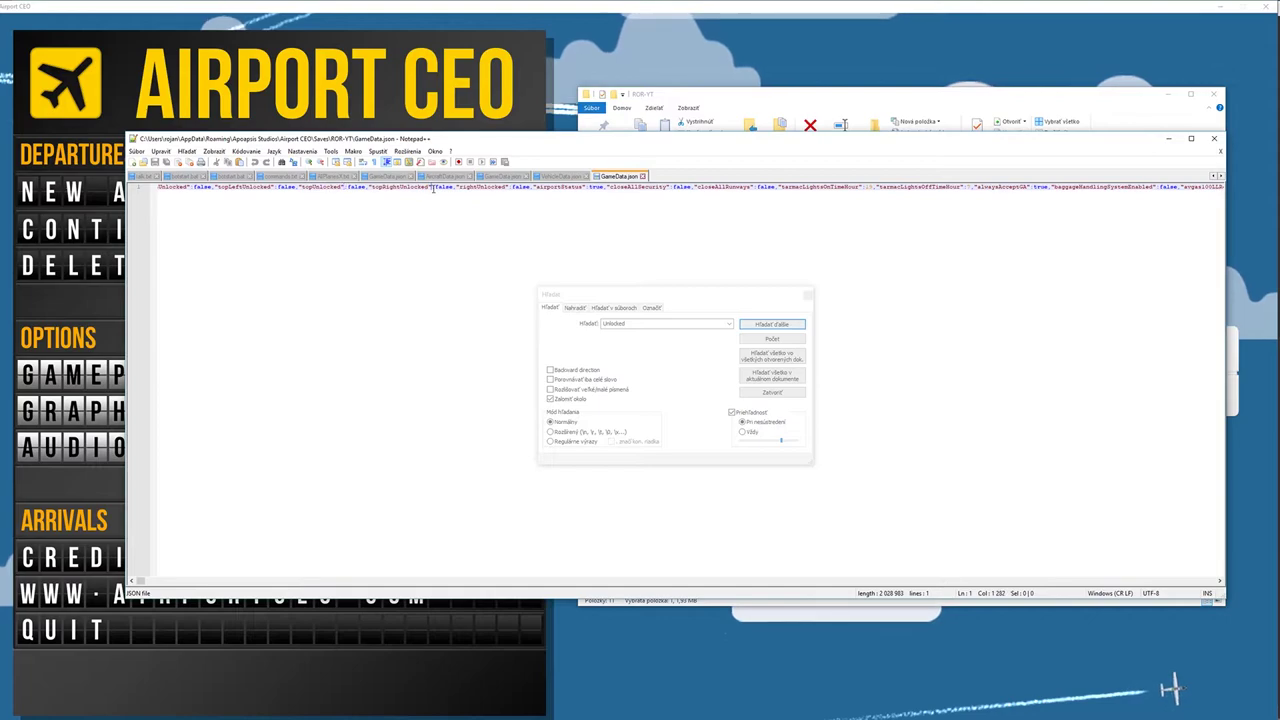
left_click(206, 201)
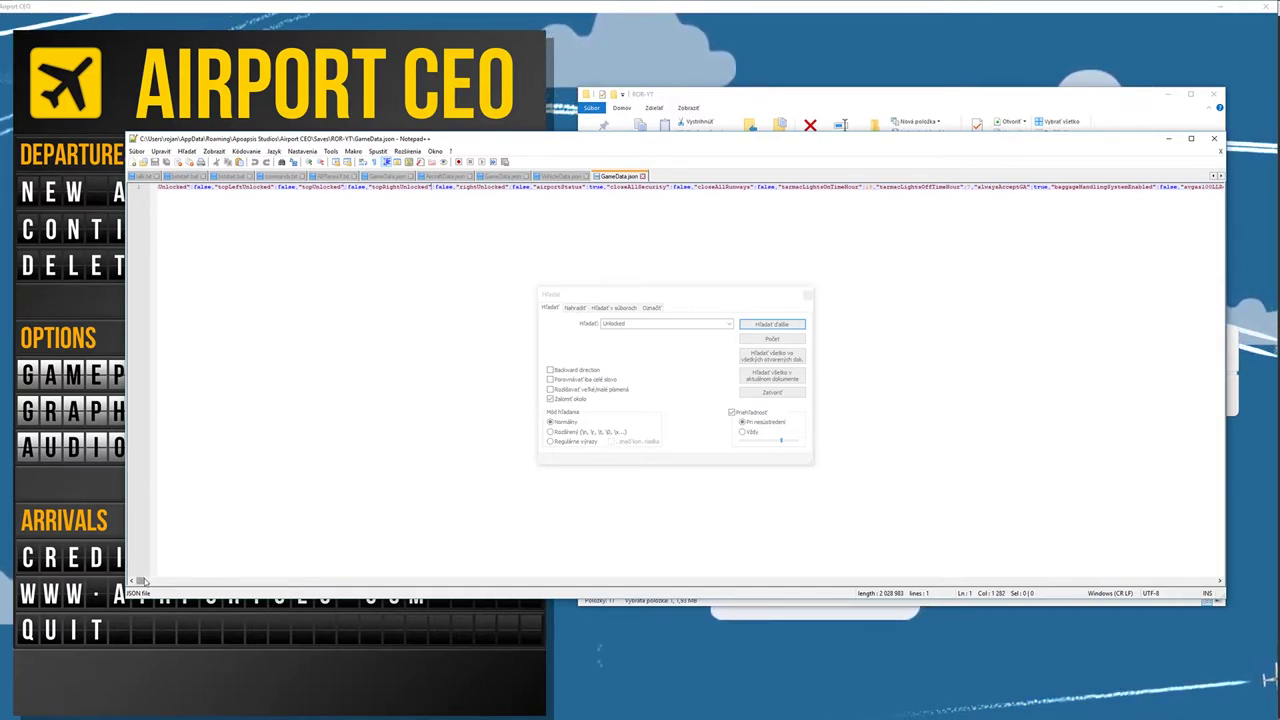
left_click_drag(145, 581, 141, 581)
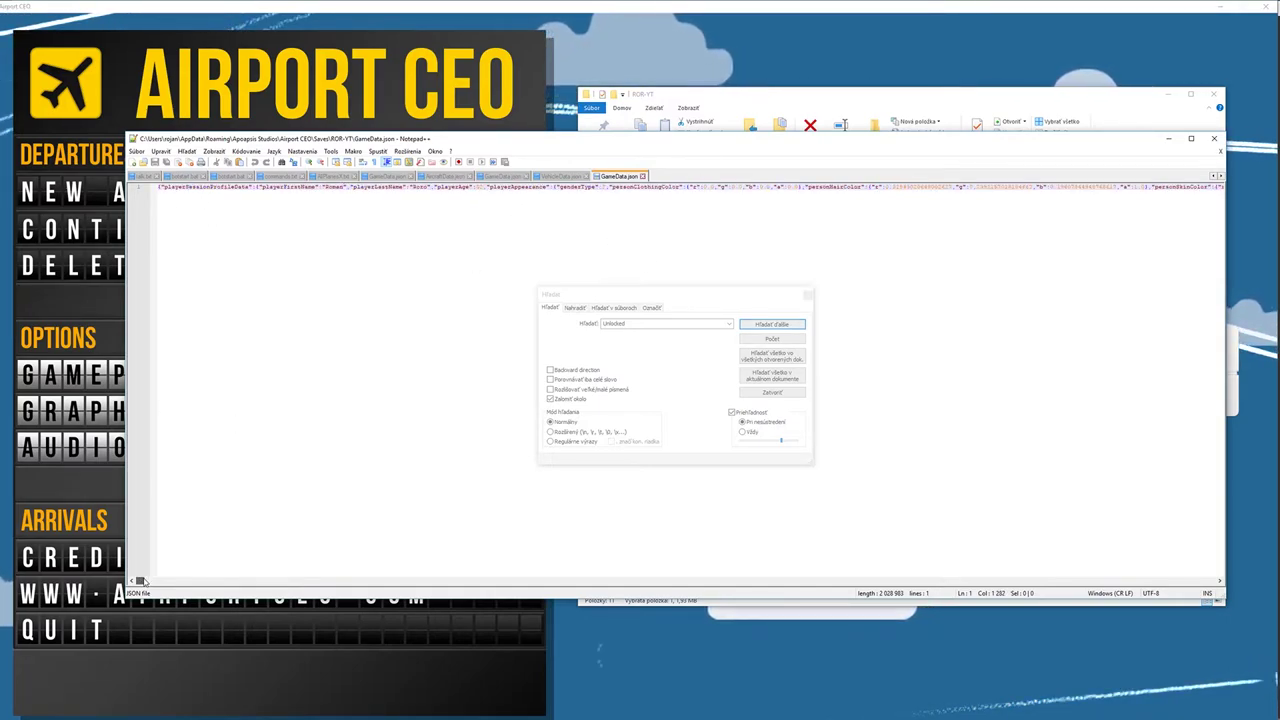
left_click(772, 324)
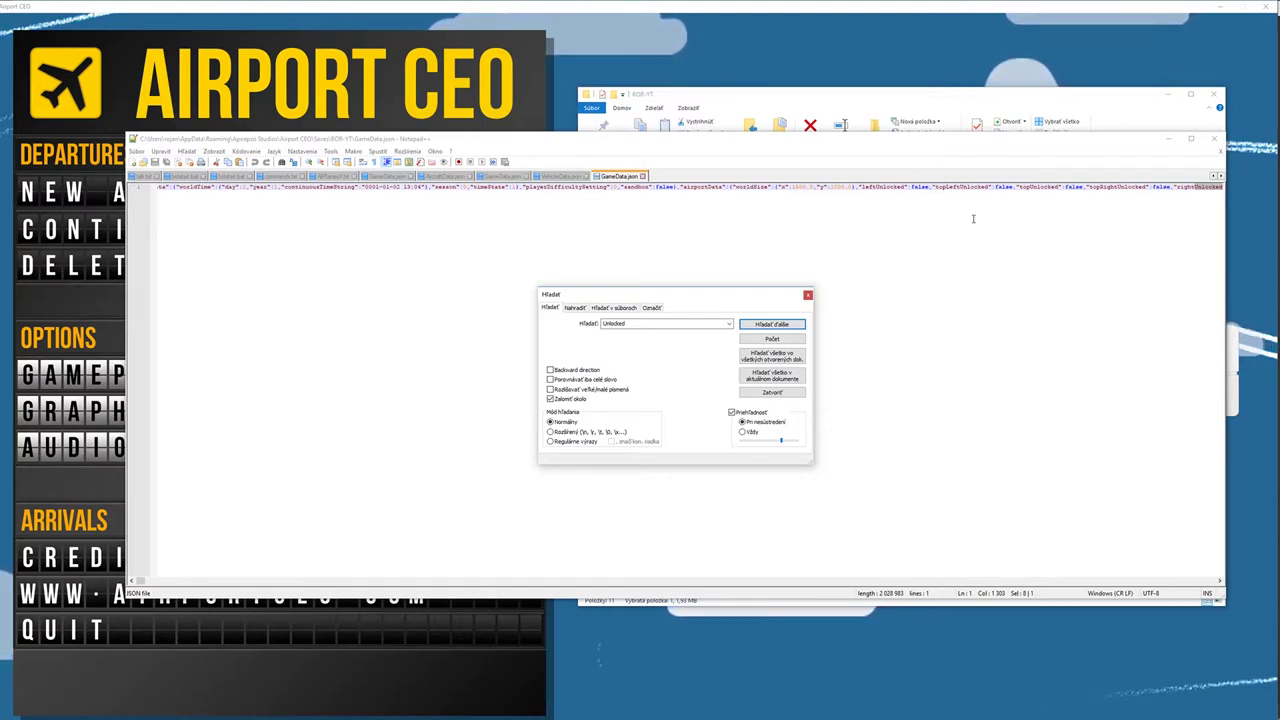
key("Escape")
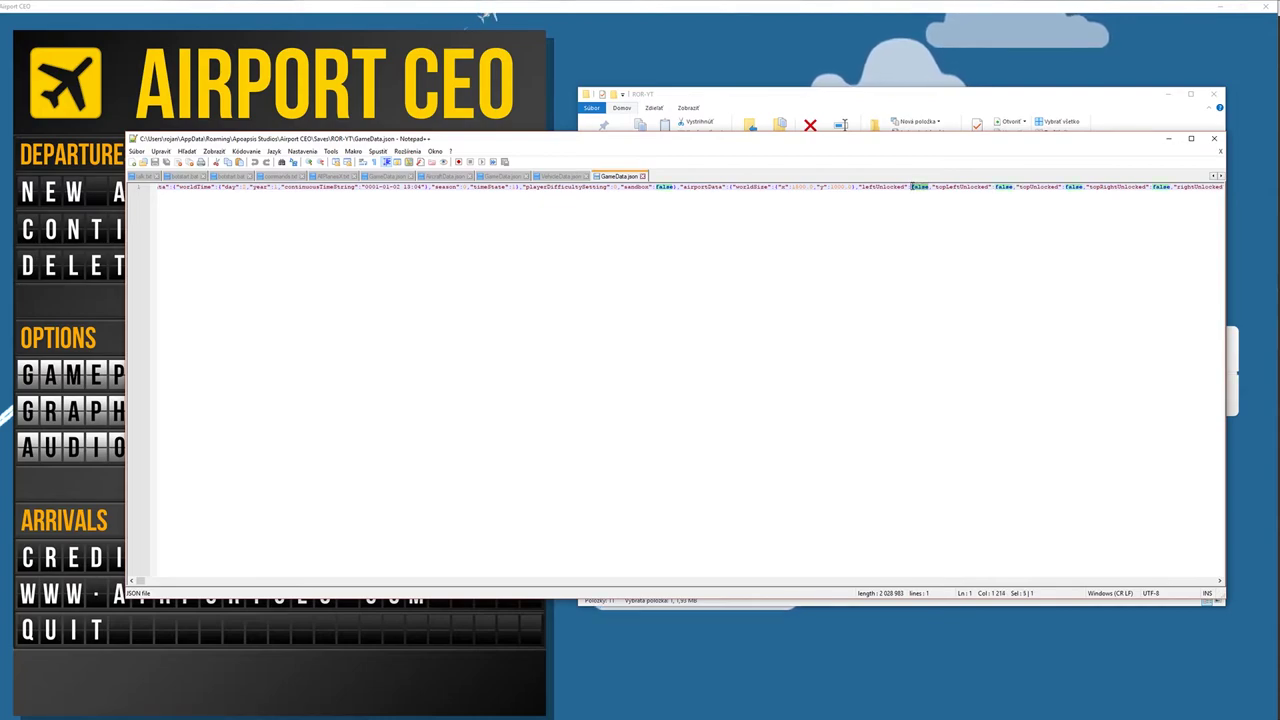
Step: Set leftUnlocked, topLeftUnlocked, topUnlocked and topRightUnlocked to true in GameData.json
type("true")
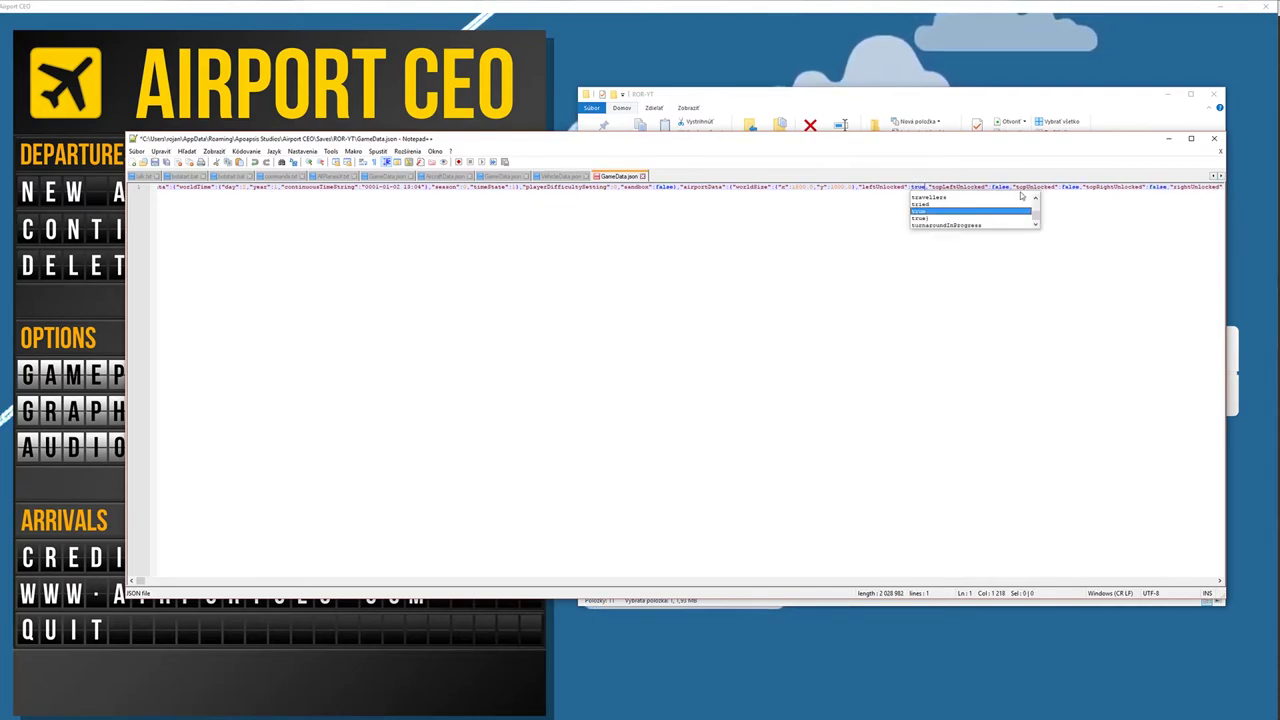
left_click(1008, 187)
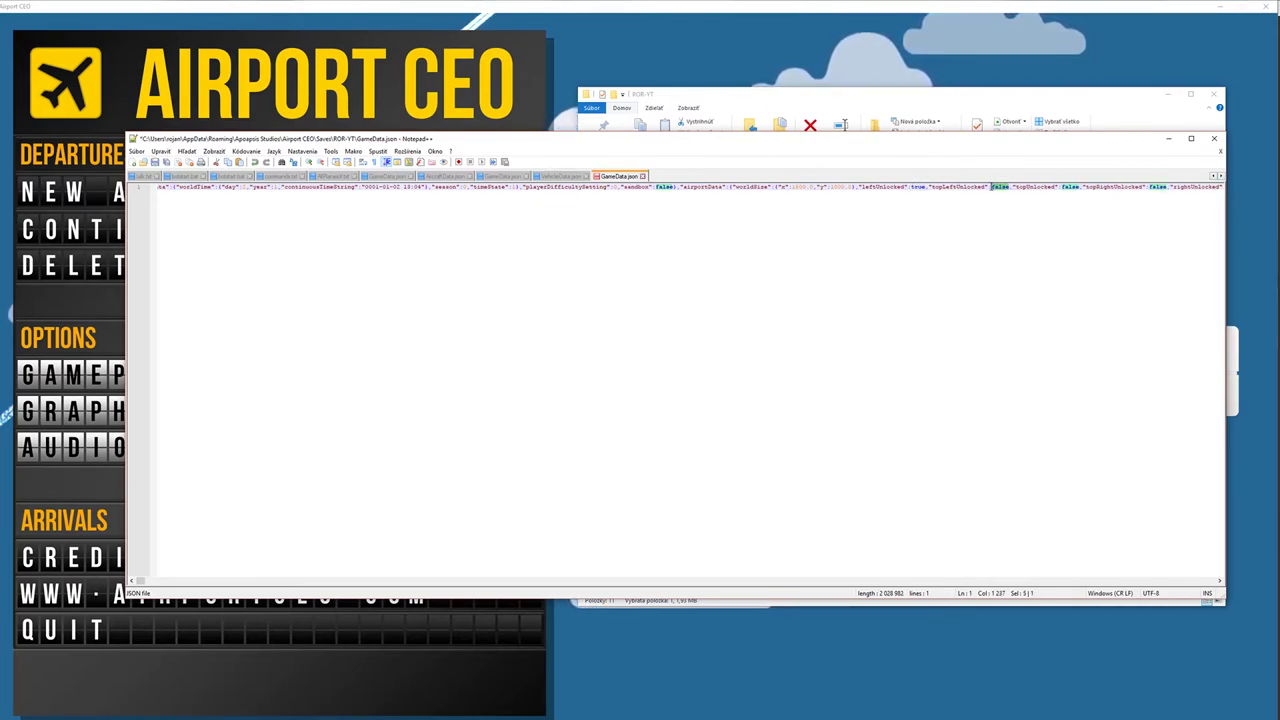
type("true")
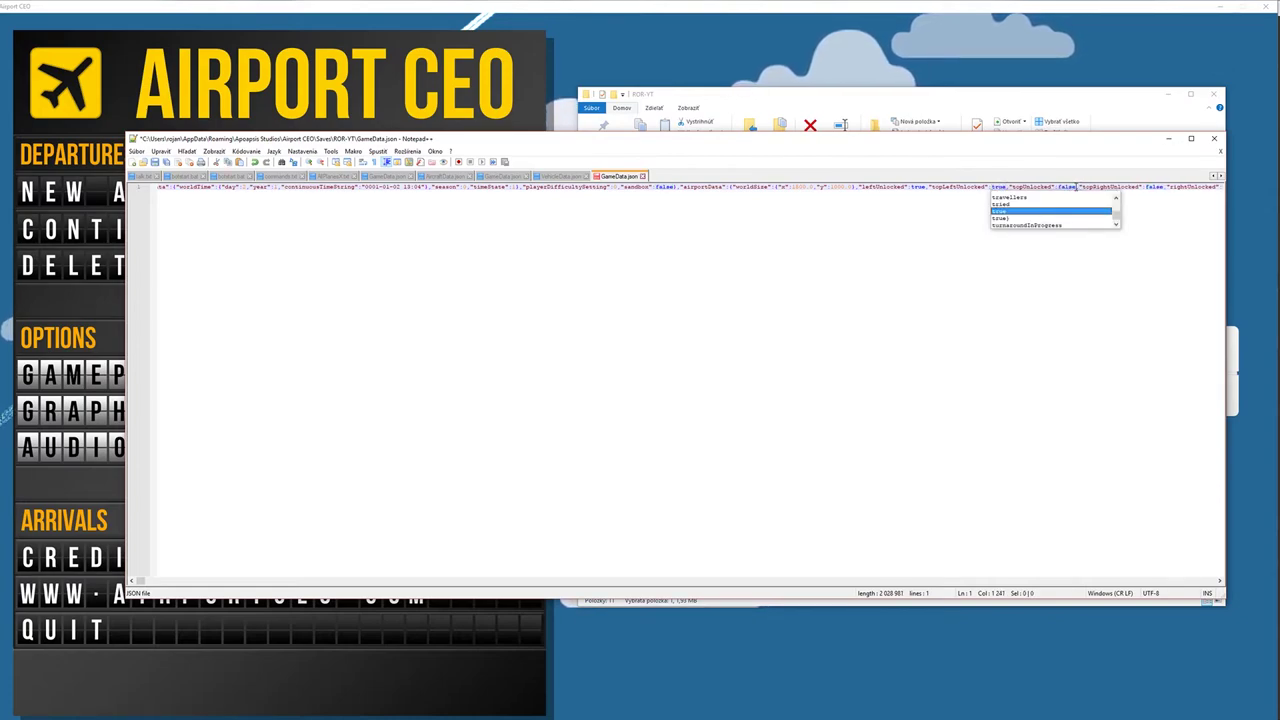
left_click_drag(1076, 187, 1058, 187)
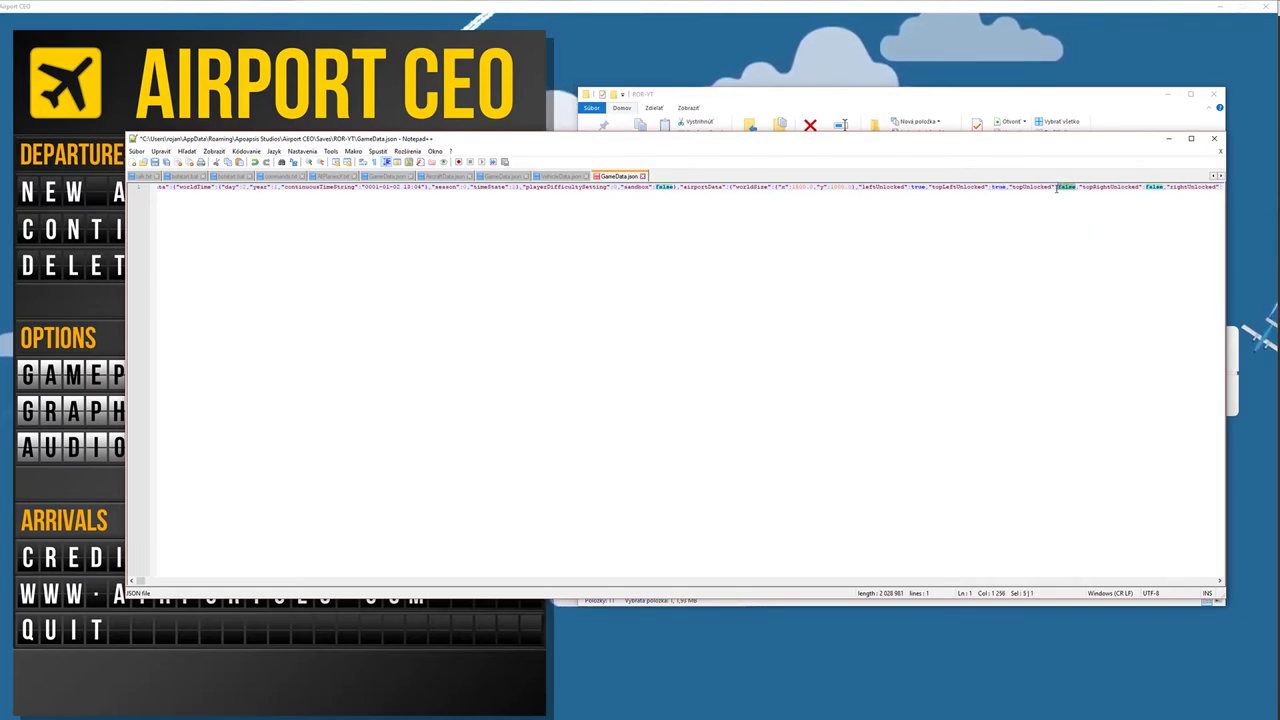
type("true")
left_click(1157, 187)
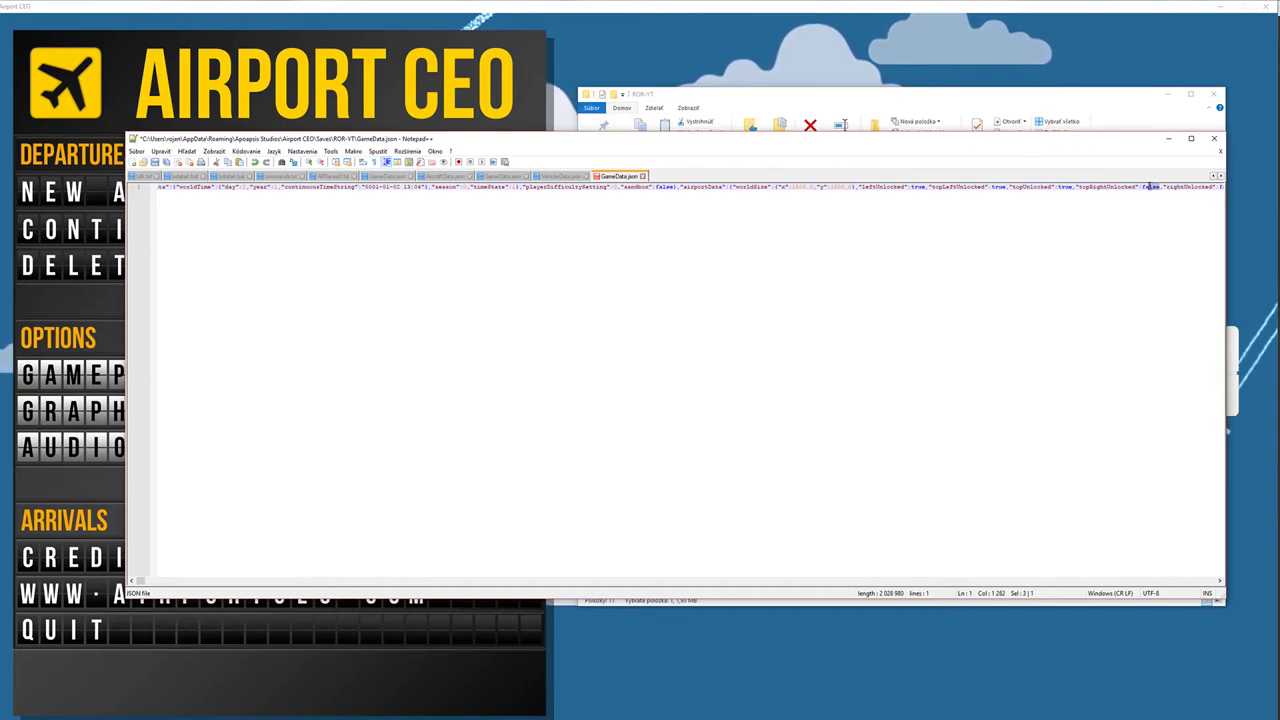
type("tru")
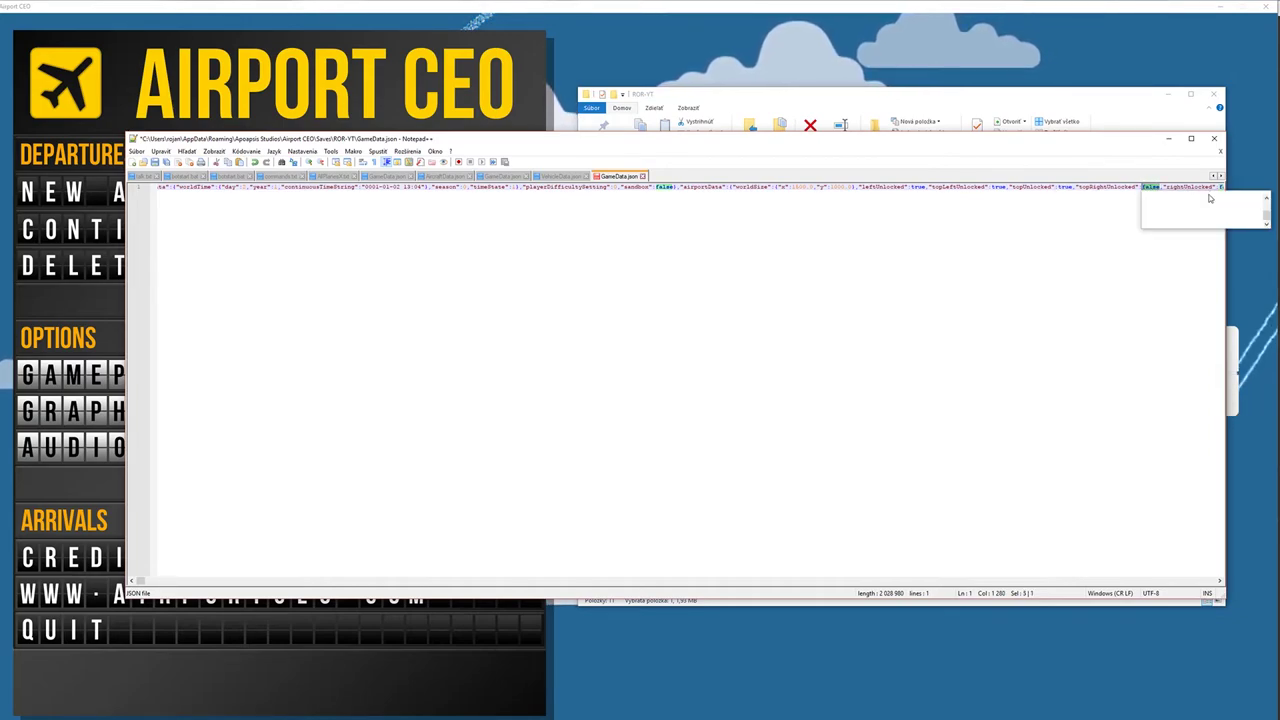
type("e")
left_click(1214, 187)
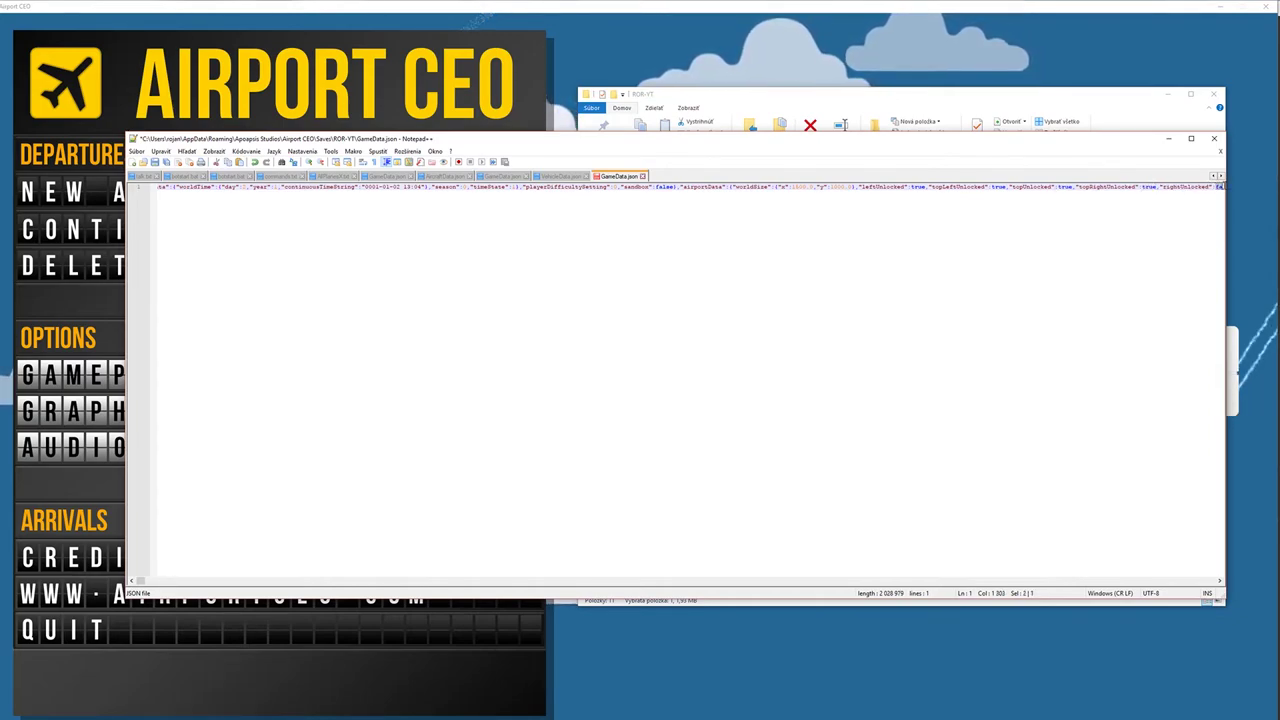
key("shift+End")
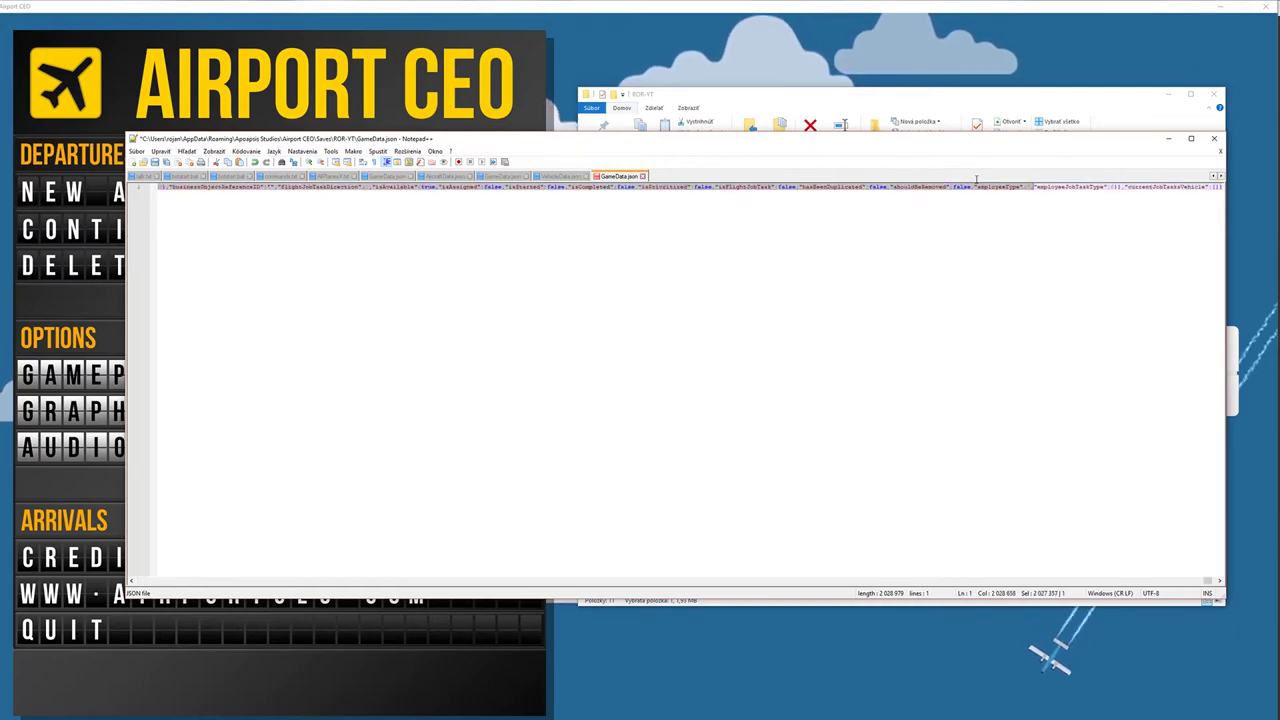
left_click(372, 188)
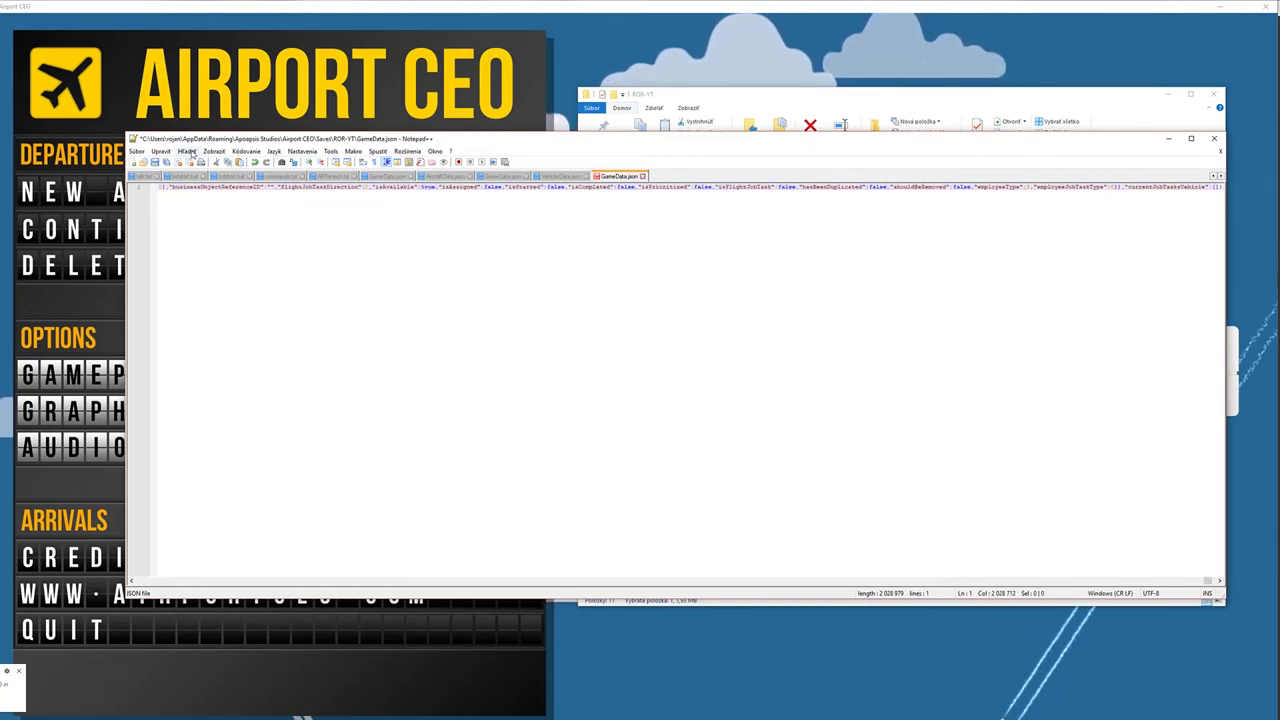
Step: Search for "Unlocked" to return to the land flags, and set rightUnlocked to true
left_click(187, 151)
left_click(210, 161)
left_click(772, 324)
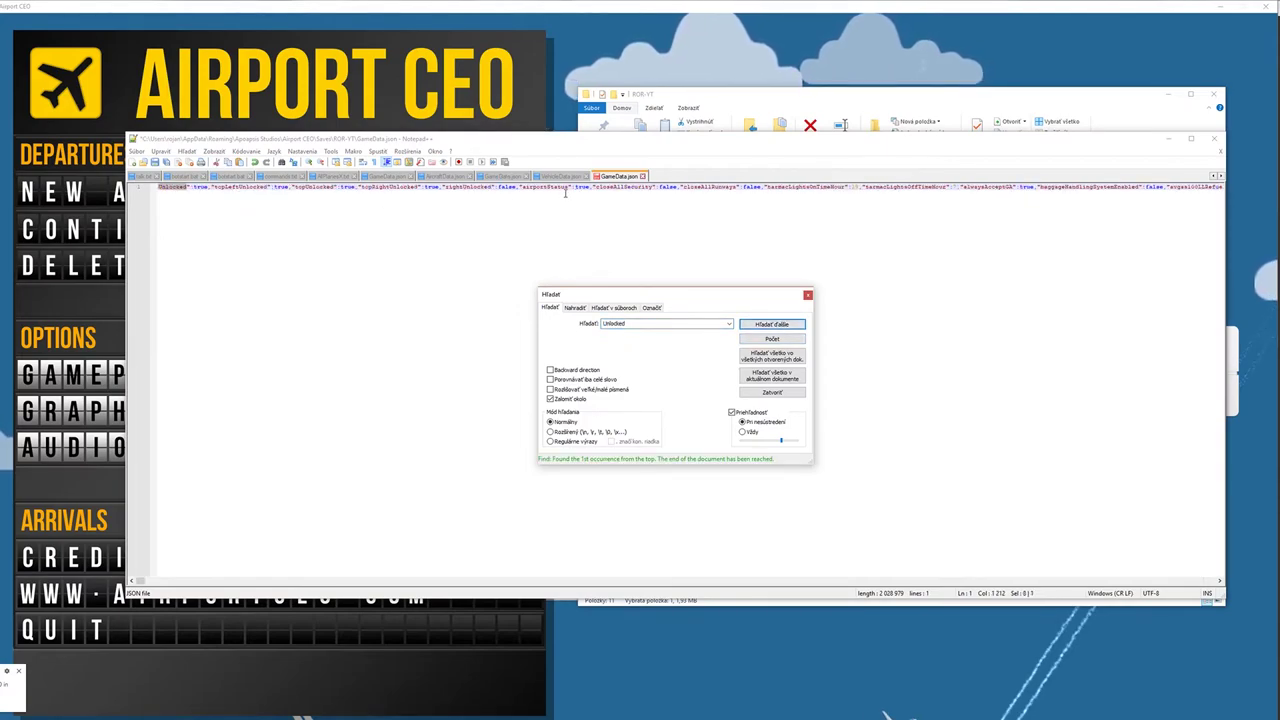
left_click(781, 329)
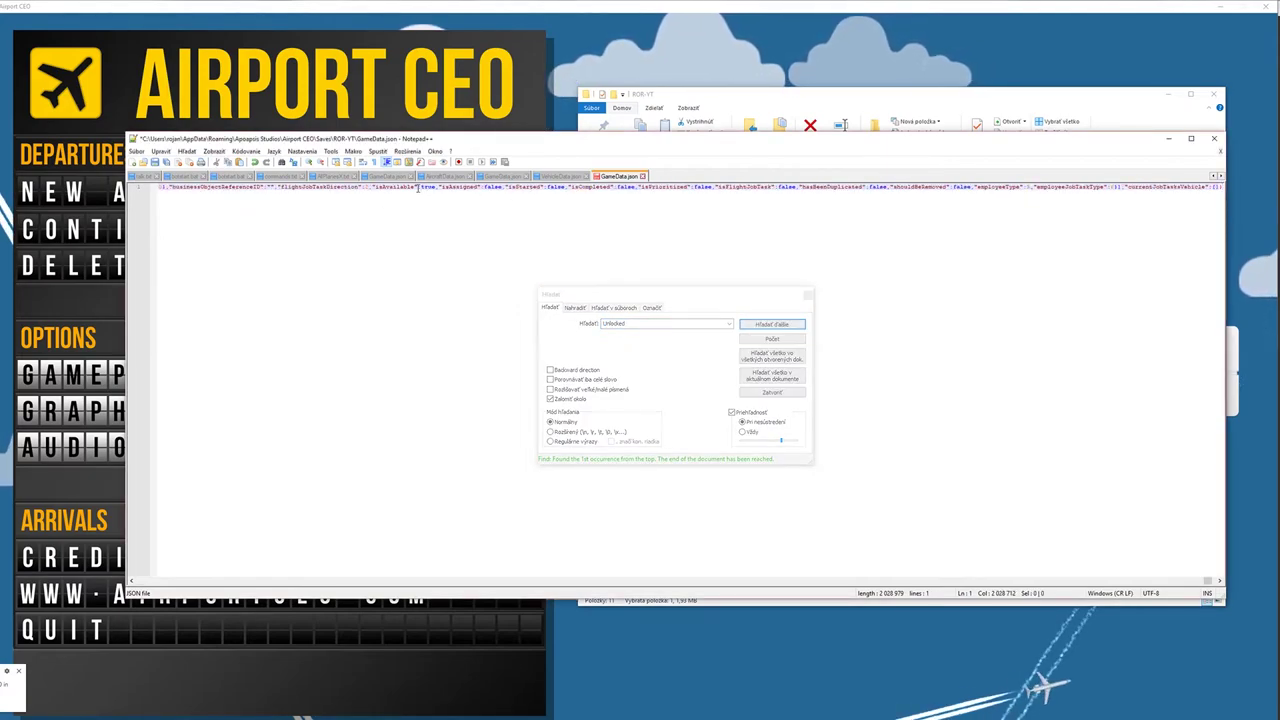
left_click(783, 330)
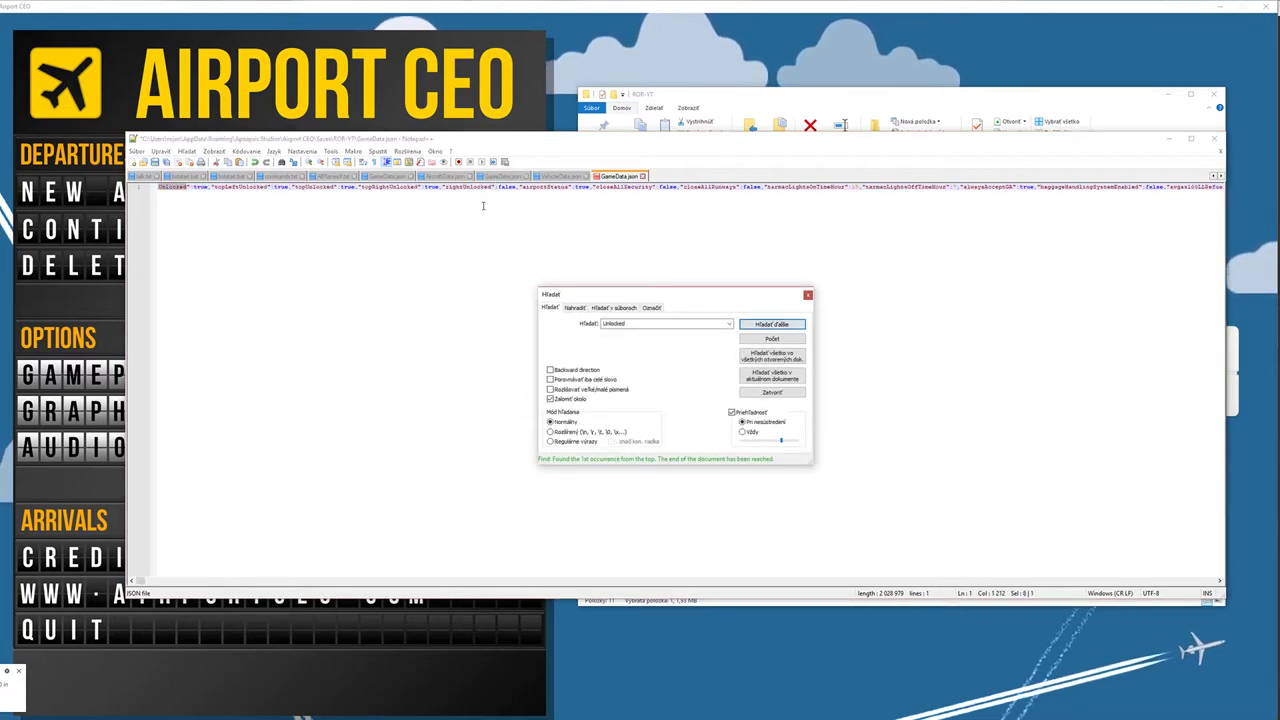
left_click(432, 187)
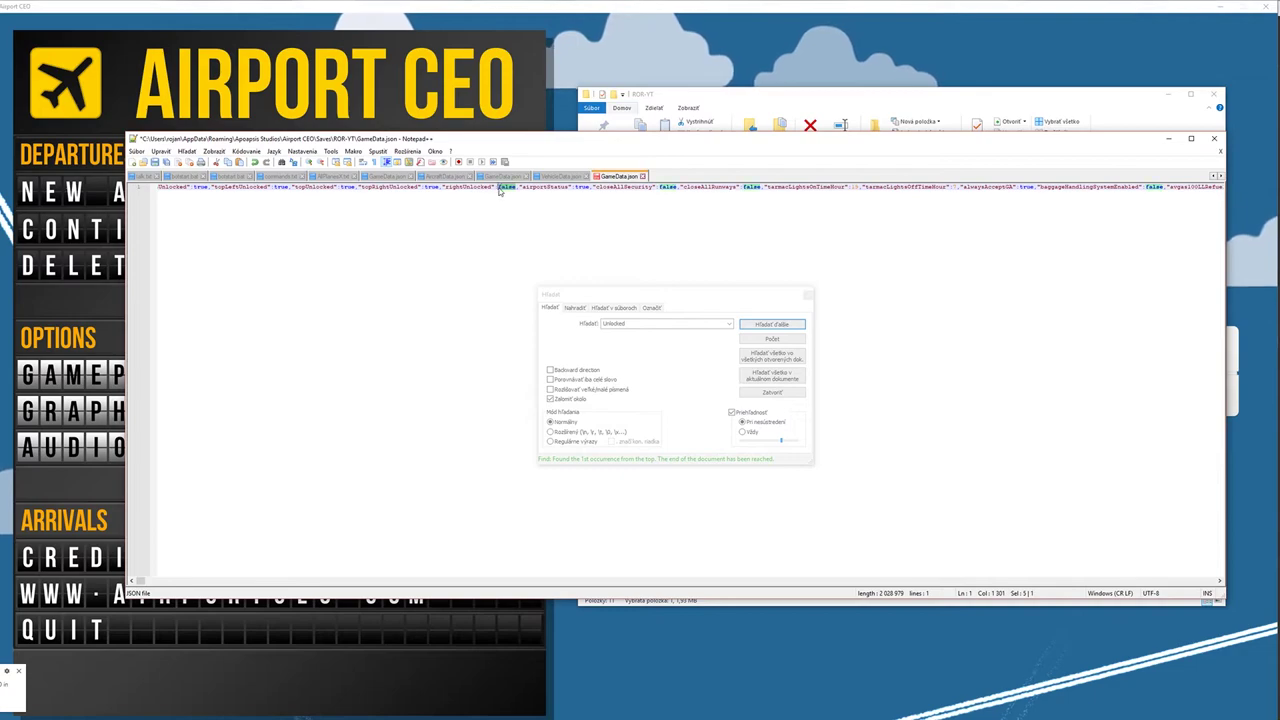
key("Delete")
type("true")
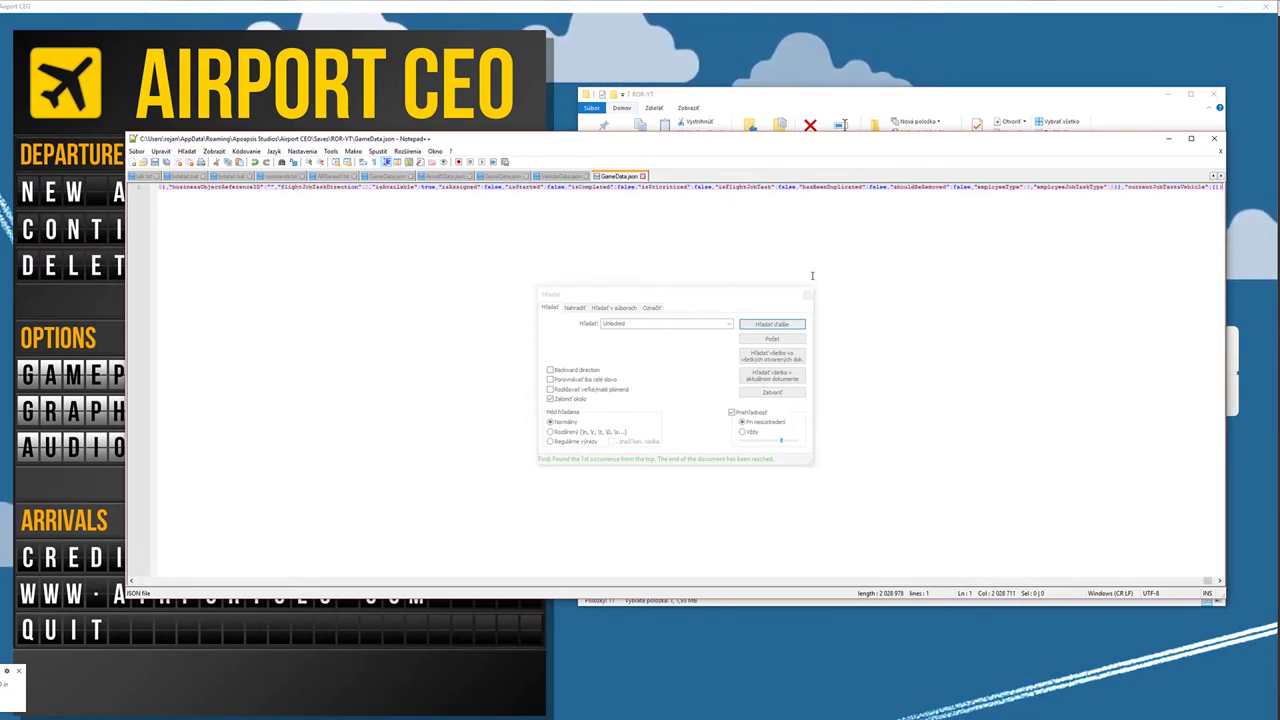
Step: Save GameData.json and close the editor, and switch to Airport CEO and continue the saved airport
key("ctrl+s")
left_click(1214, 138)
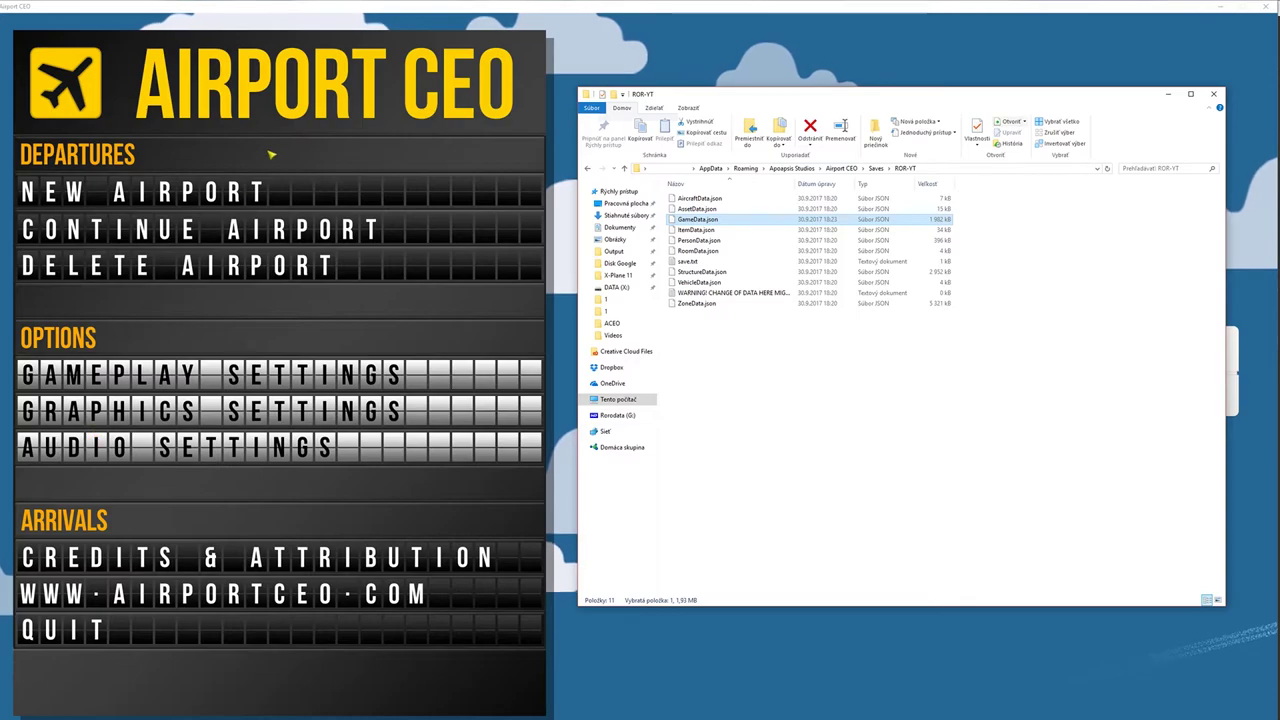
left_click(255, 228)
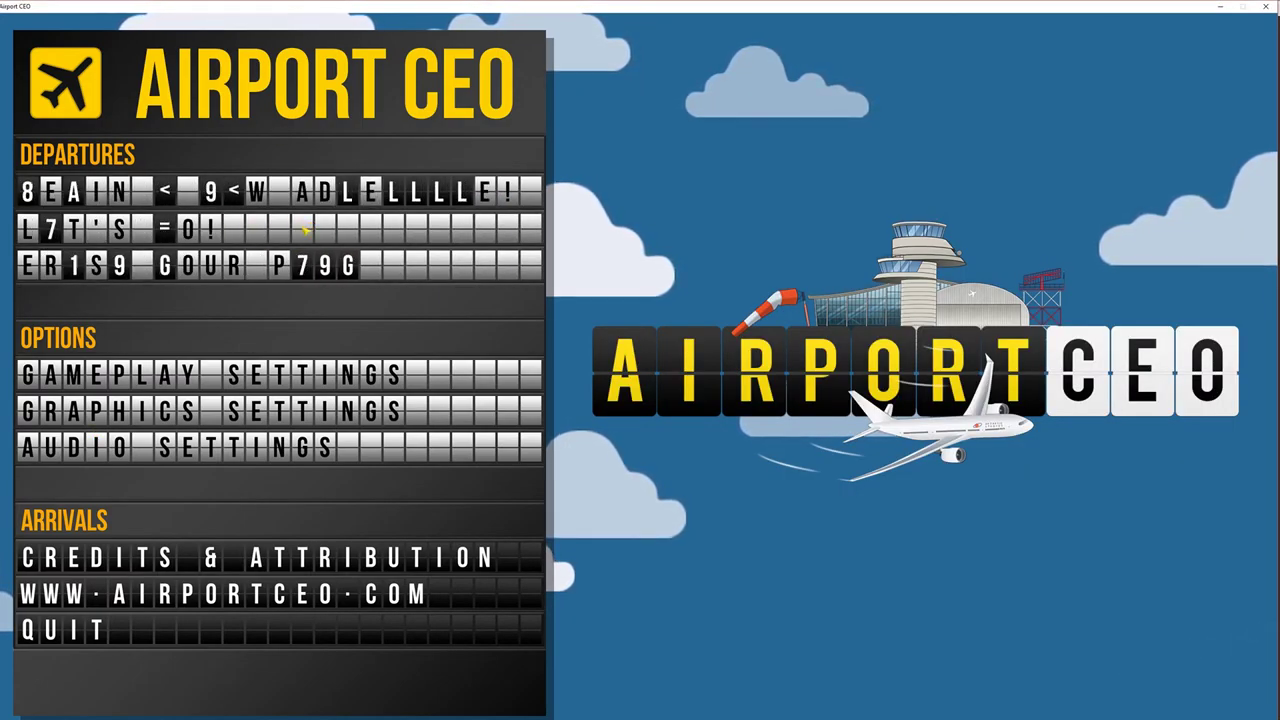
left_click(115, 229)
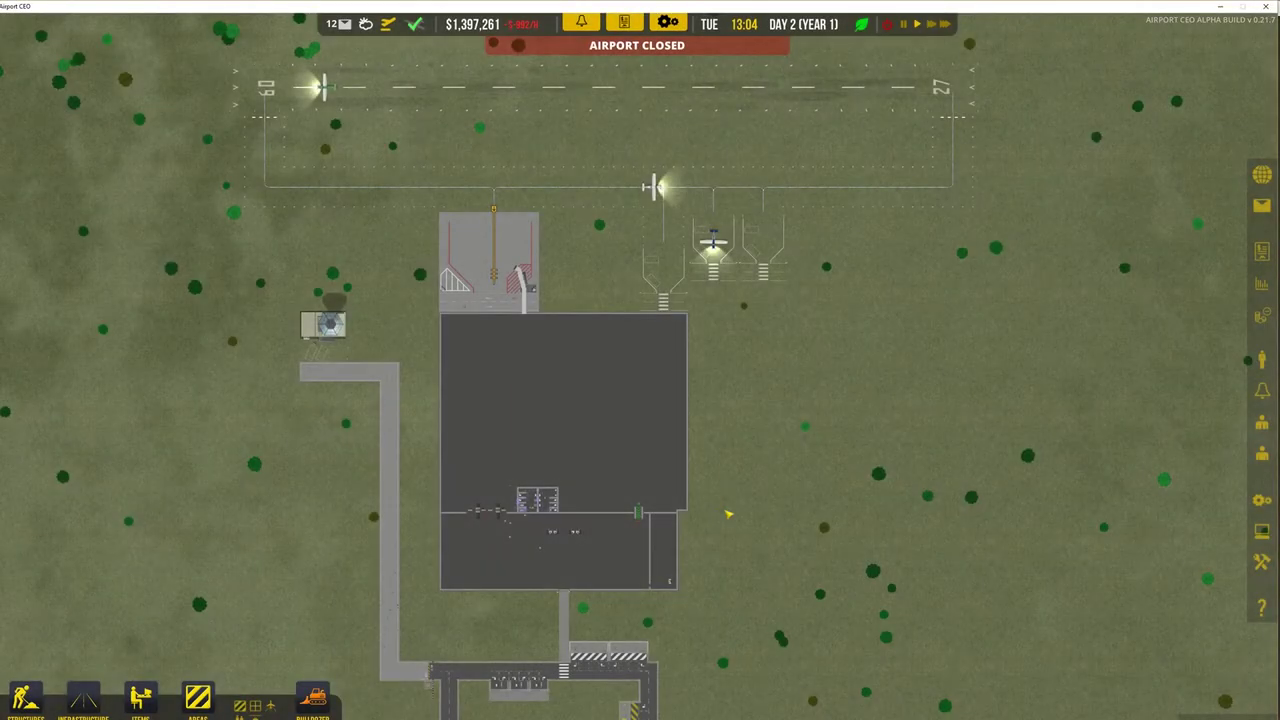
Step: Examine the map on every side of the airport to check which surrounding land plots are unlocked
scroll(743, 480, "down", 2)
key("a")
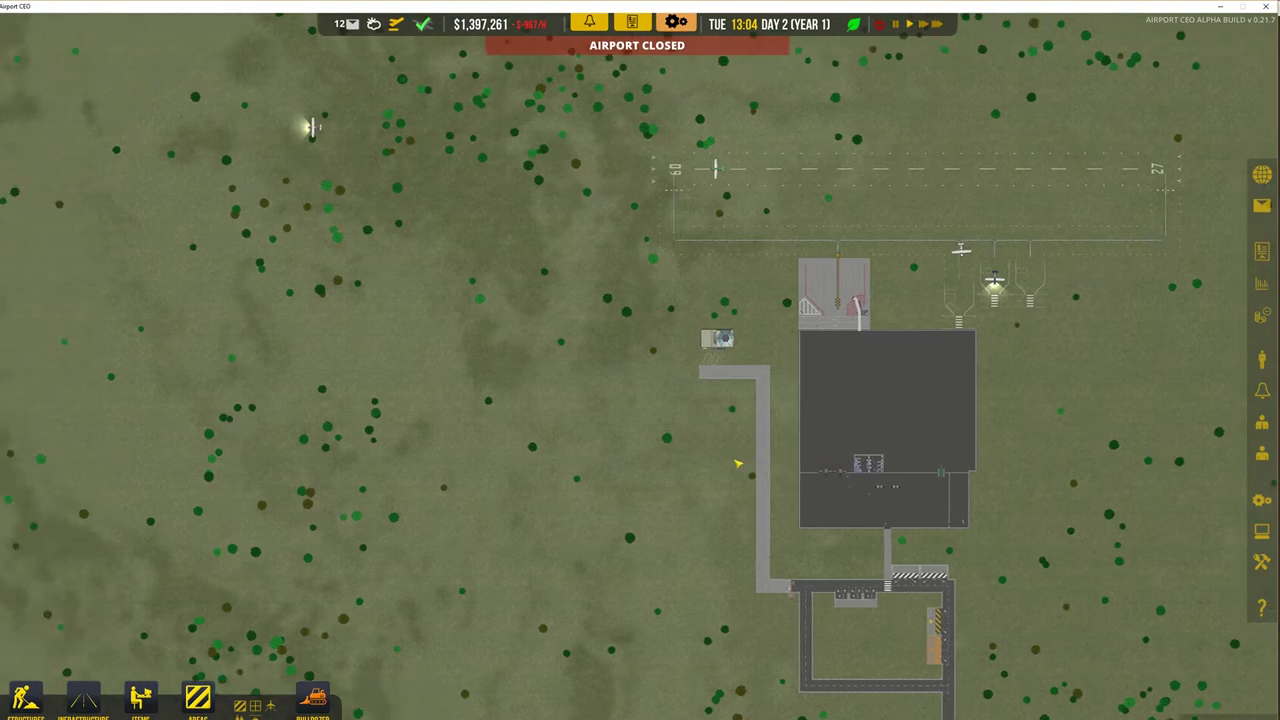
key("w")
key("s")
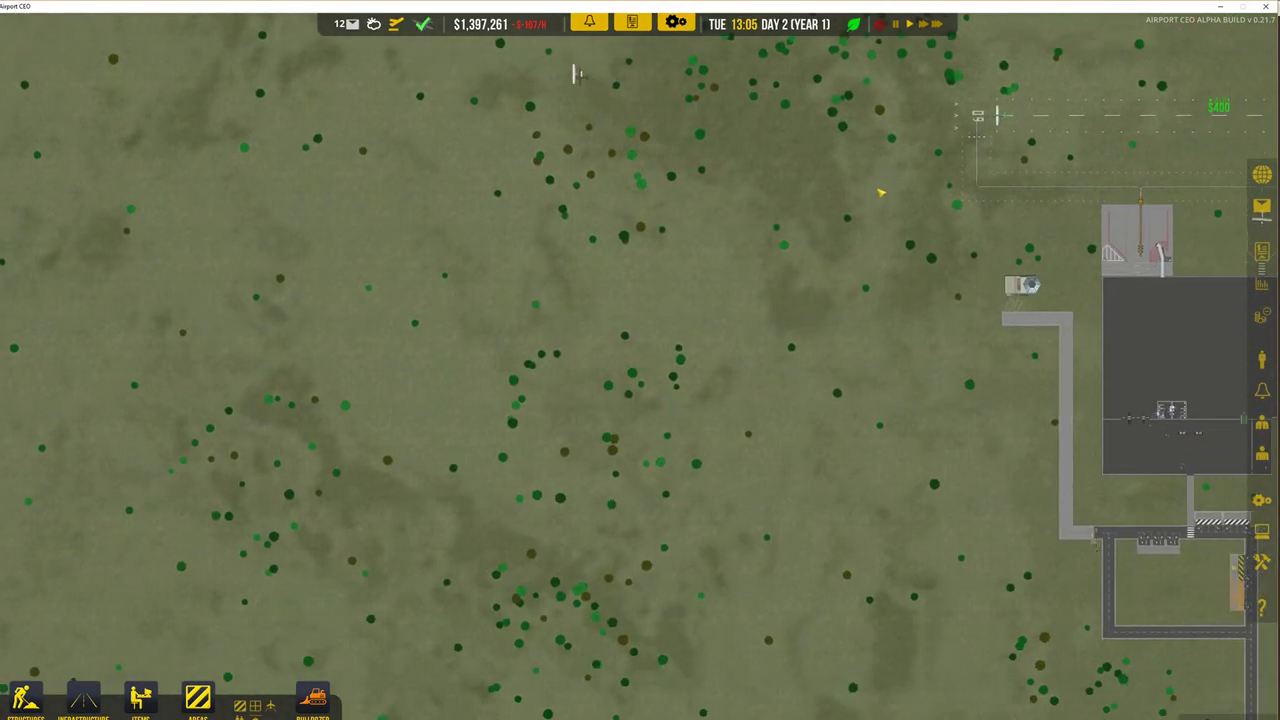
key("w")
key("d")
key("s")
key("d")
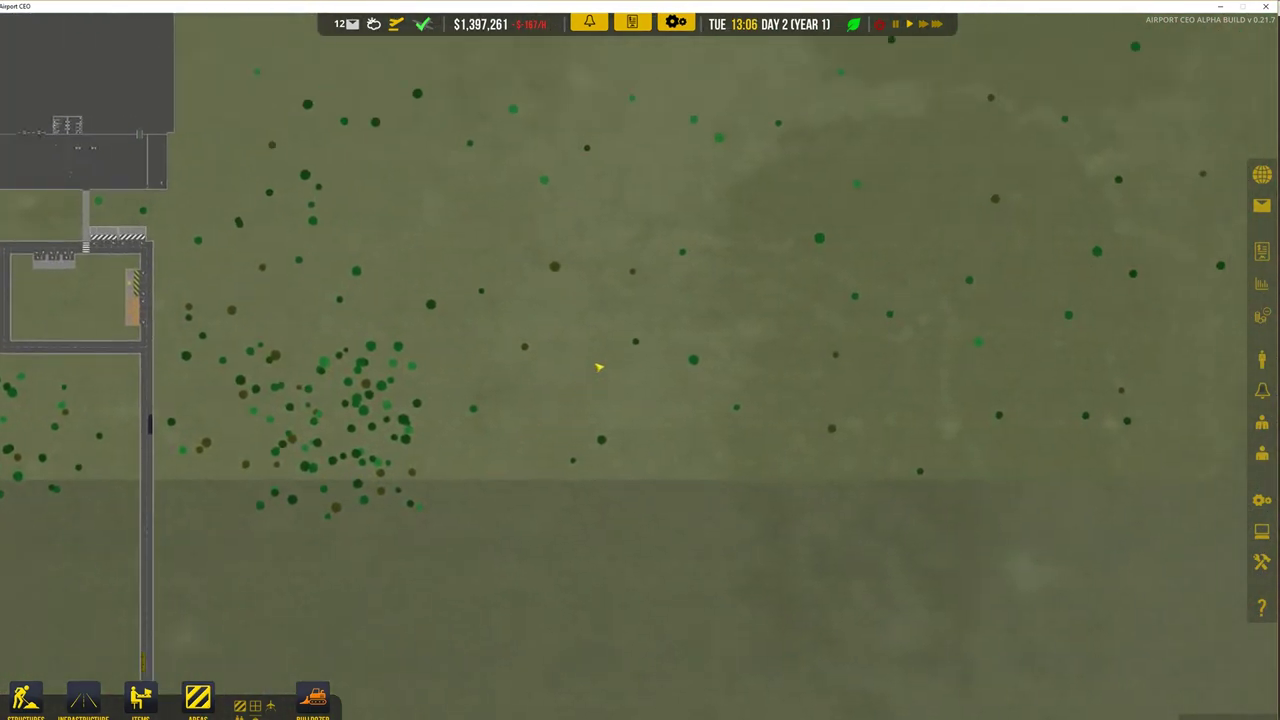
scroll(605, 365, "up", 2)
scroll(608, 363, "down", 2)
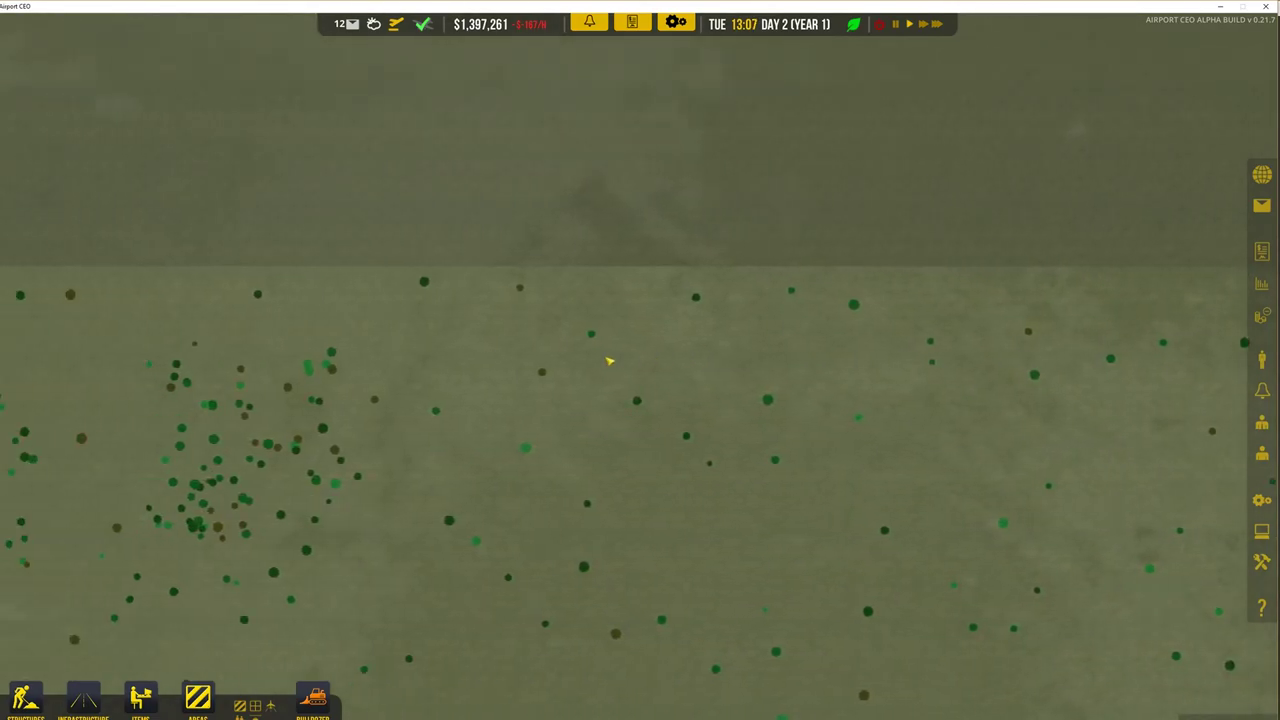
key("a")
key("s")
key("d")
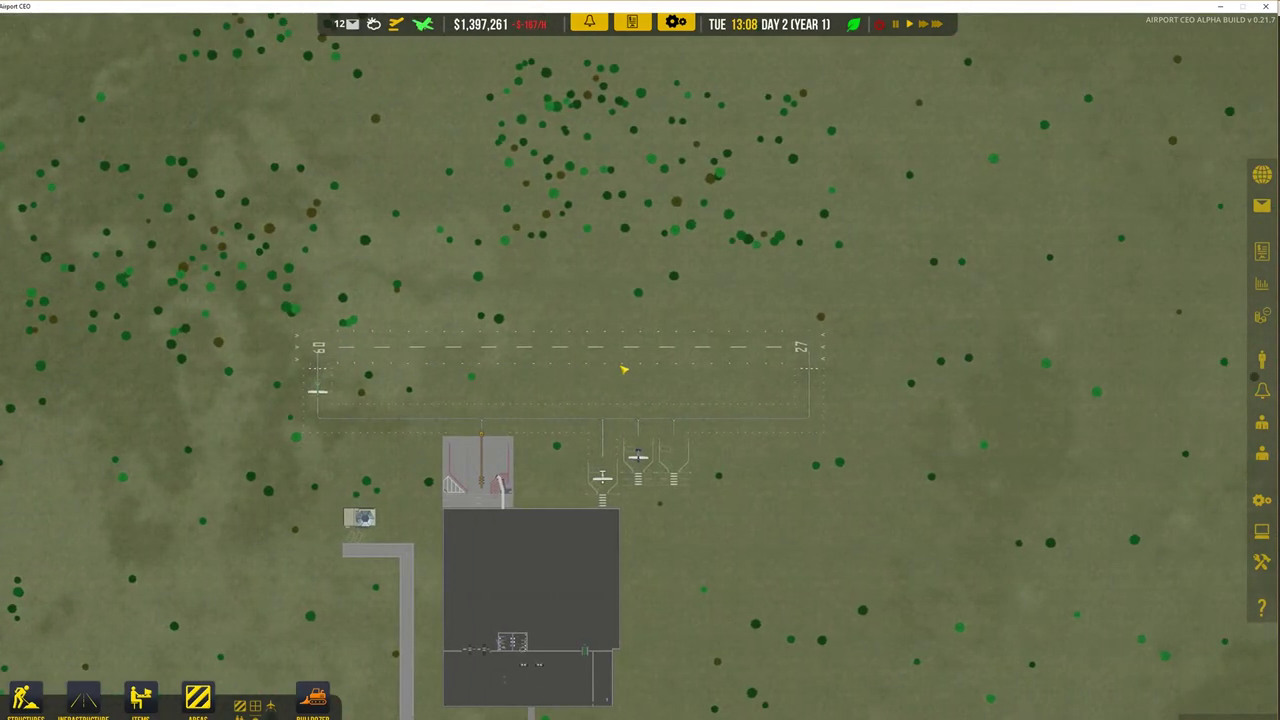
key("a")
key("s")
key("s")
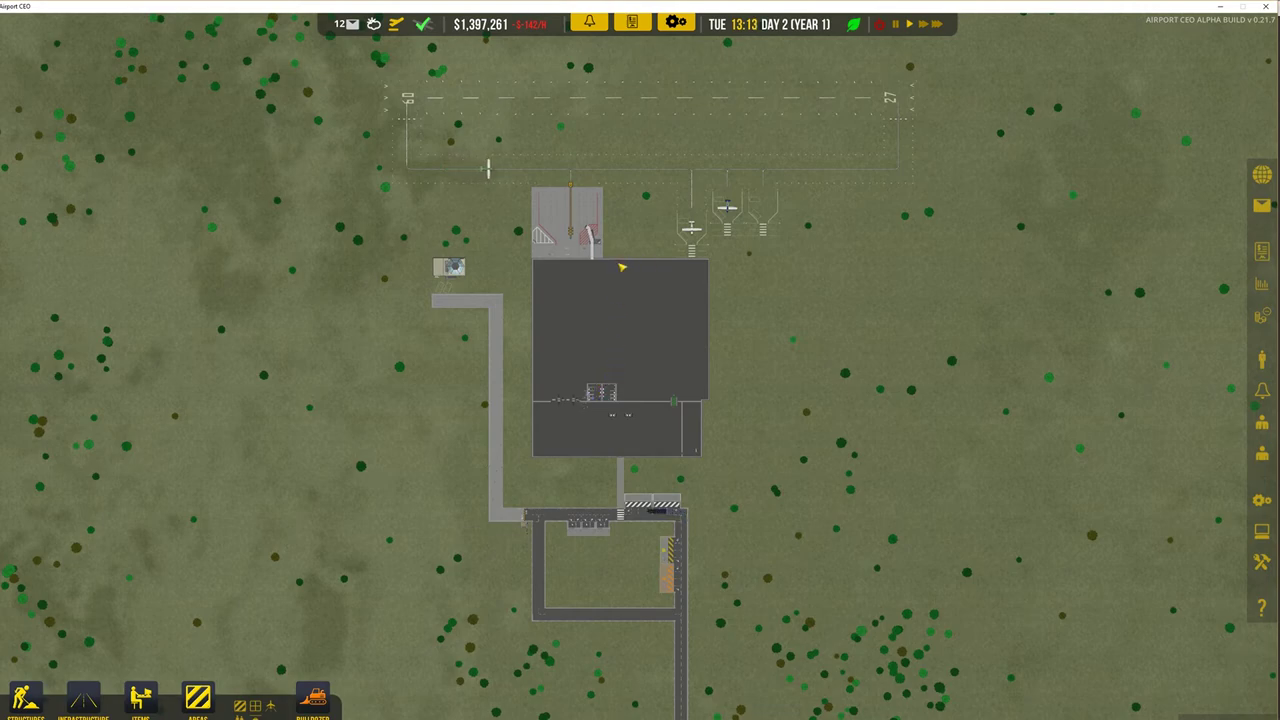
scroll(618, 275, "up", 1)
scroll(616, 292, "up", 1)
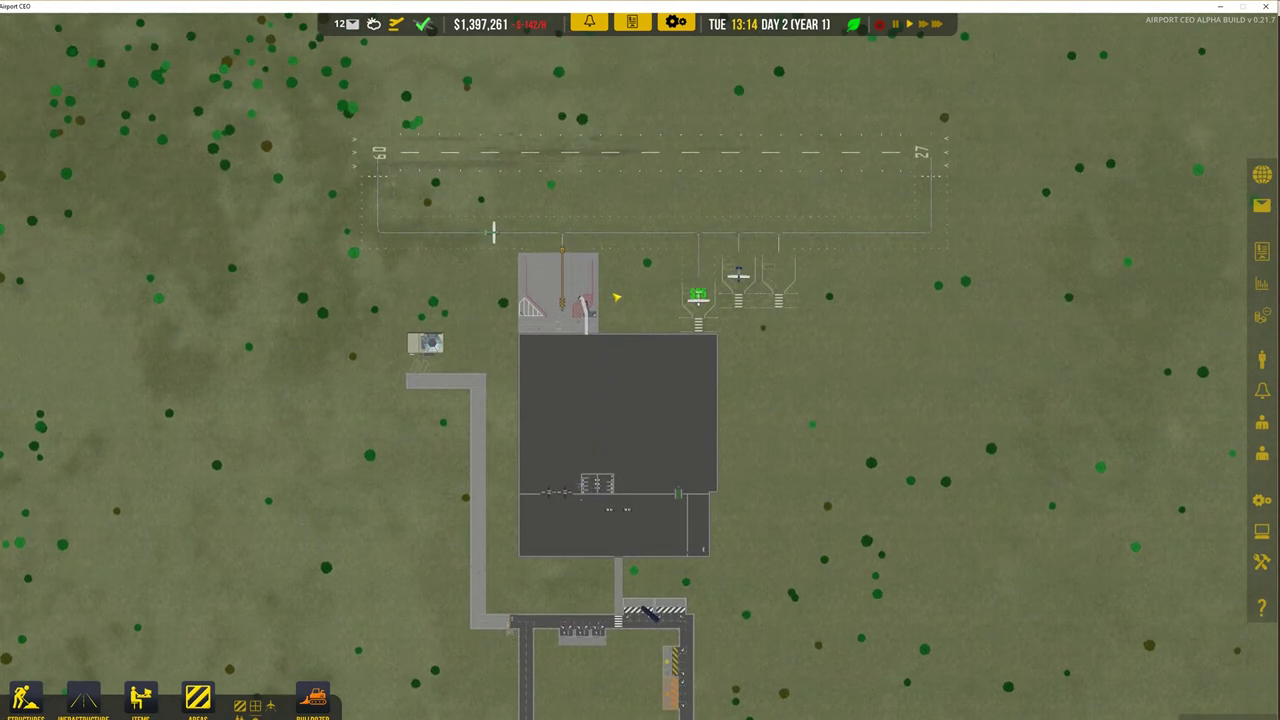
scroll(616, 297, "down", 1)
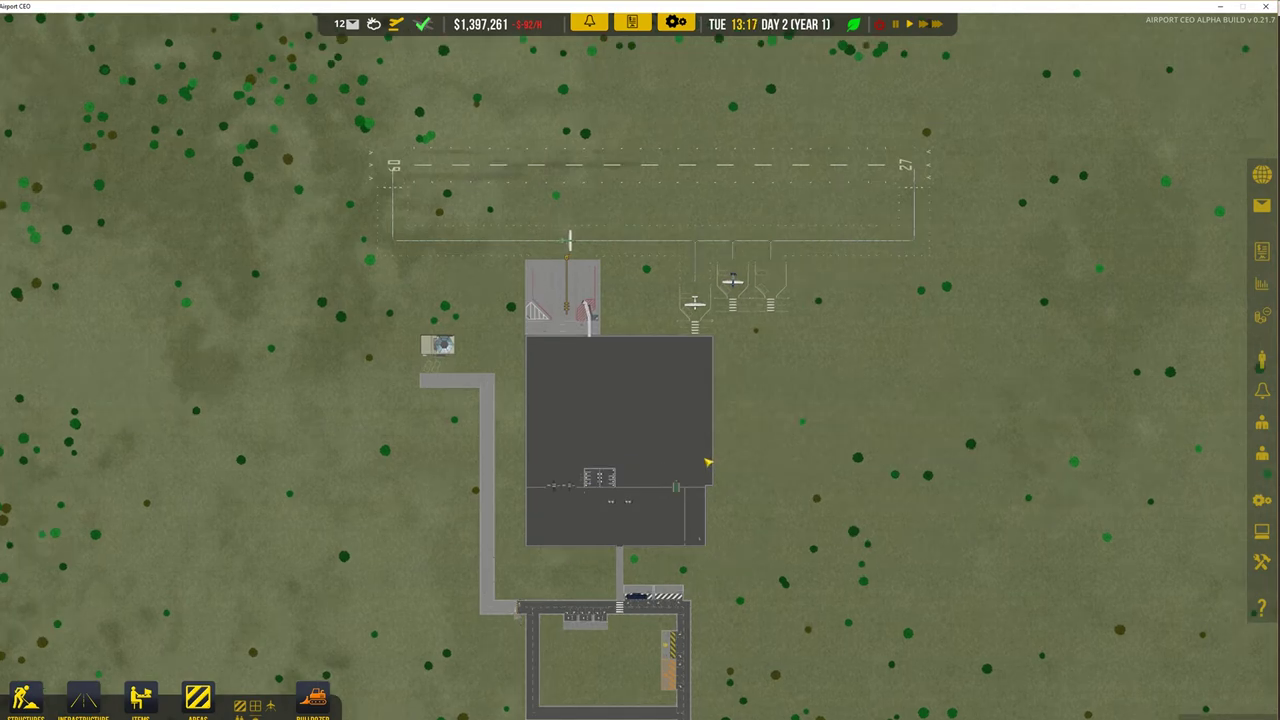
key("s")
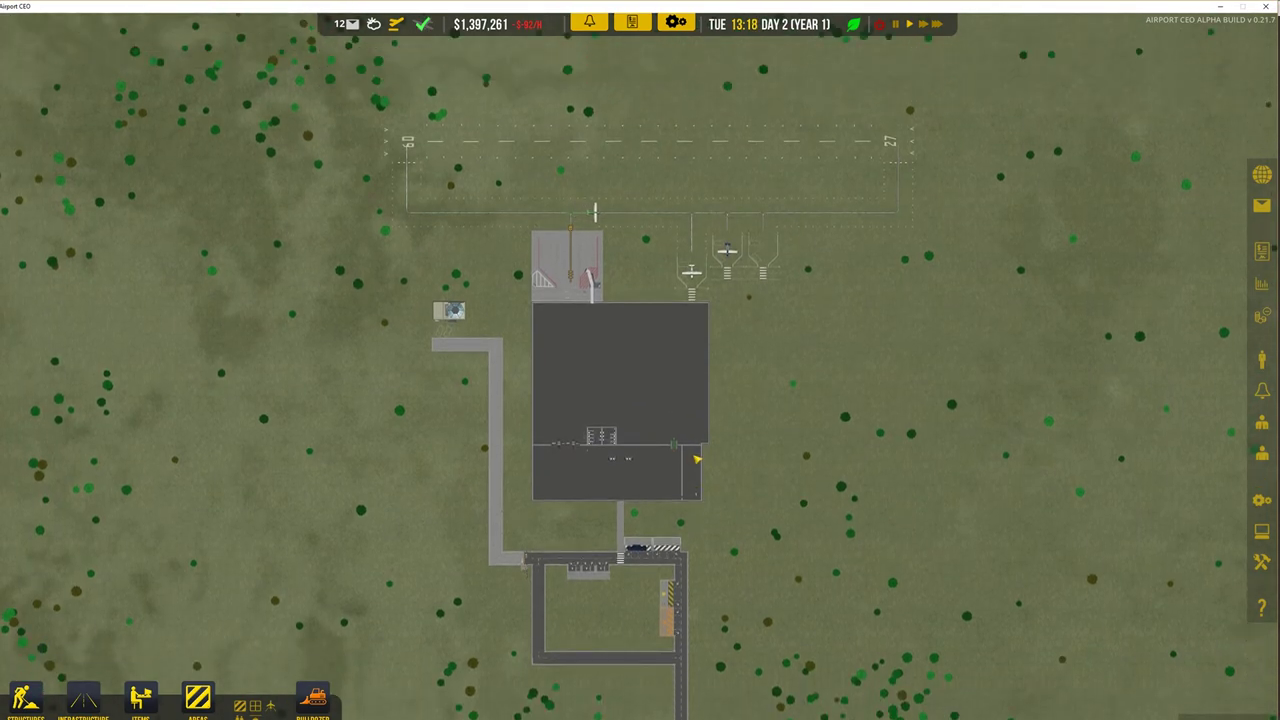